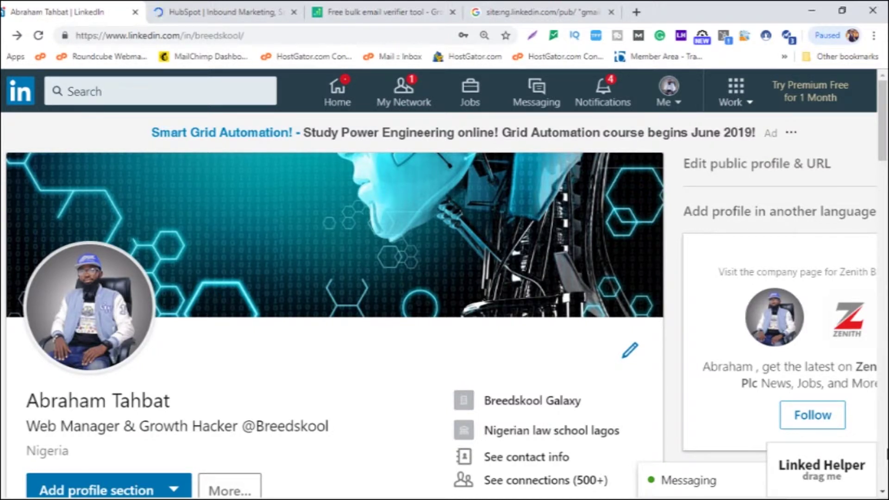
- Search LinkedIn for "procurement officer"
left_click(134, 90)
type("pro")
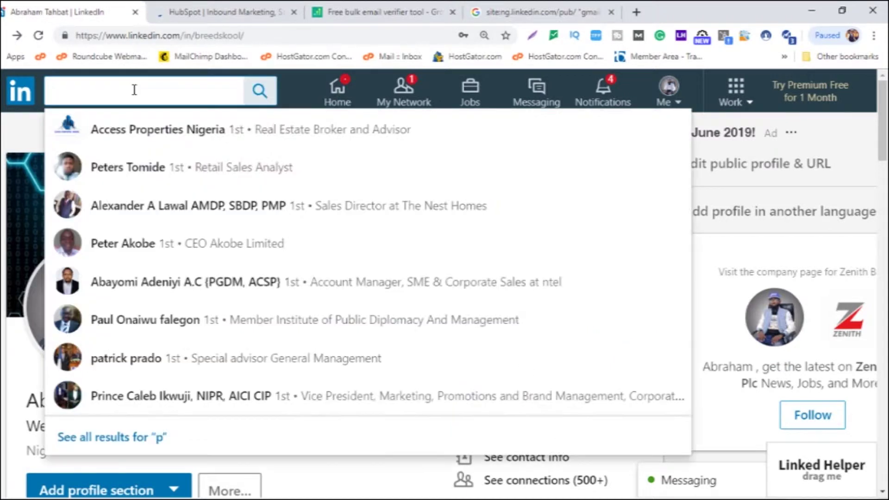
type("cure")
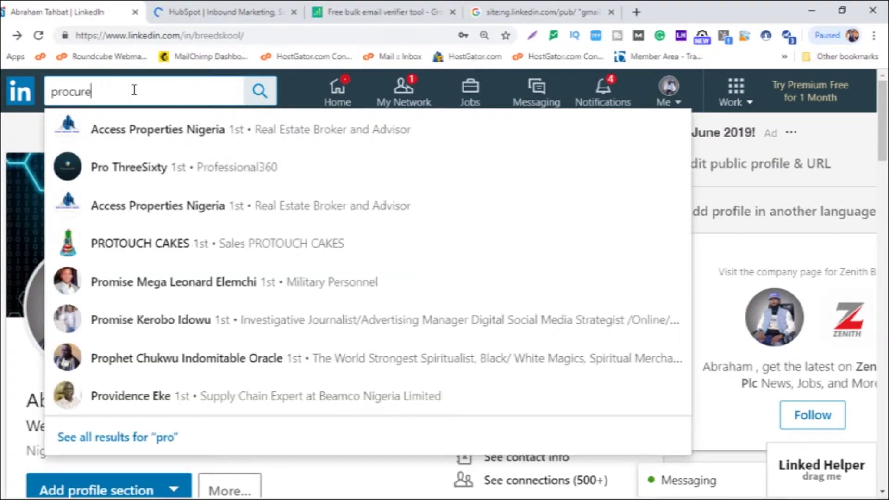
type("ment")
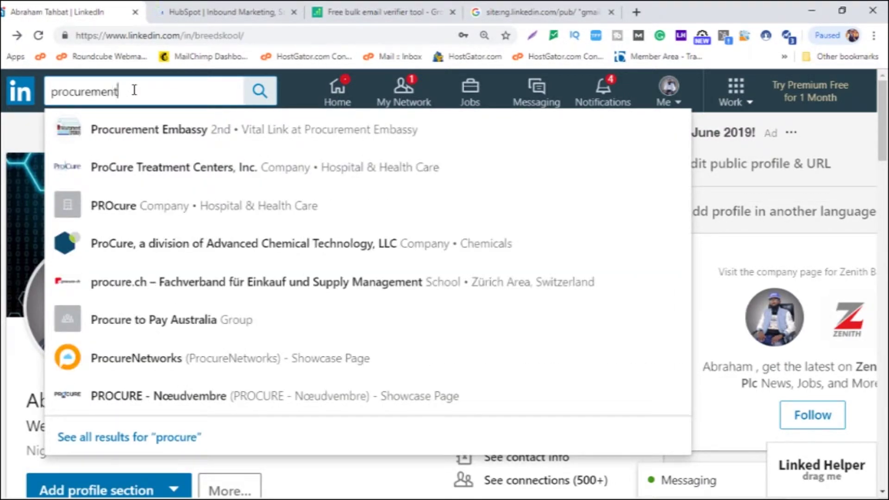
type(" office")
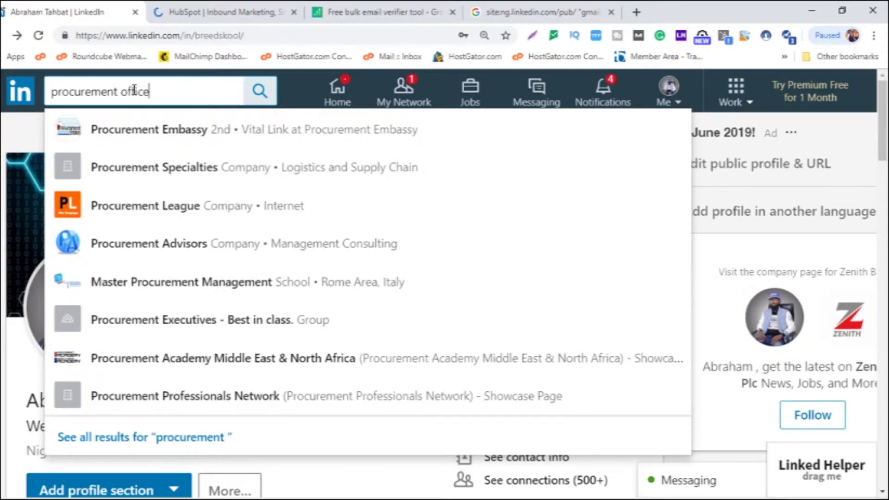
type("r")
key("Return")
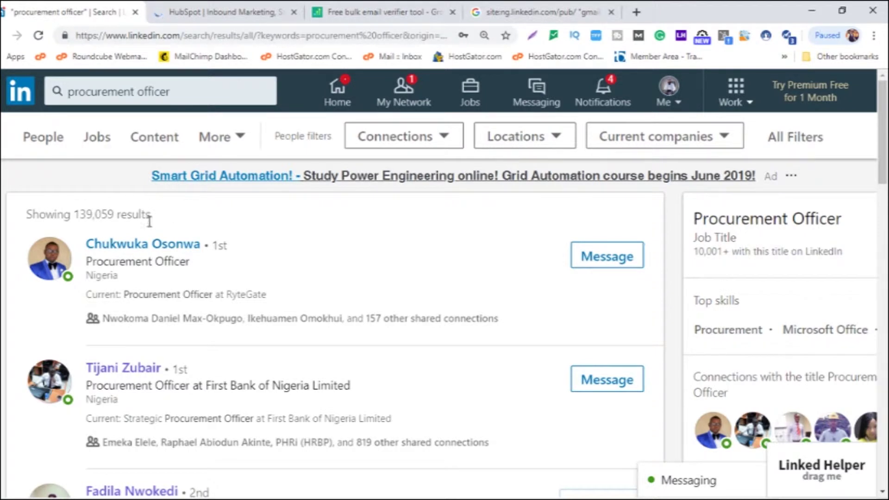
- Filter the search results by the location Nigeria and clear that filter again
left_click(556, 143)
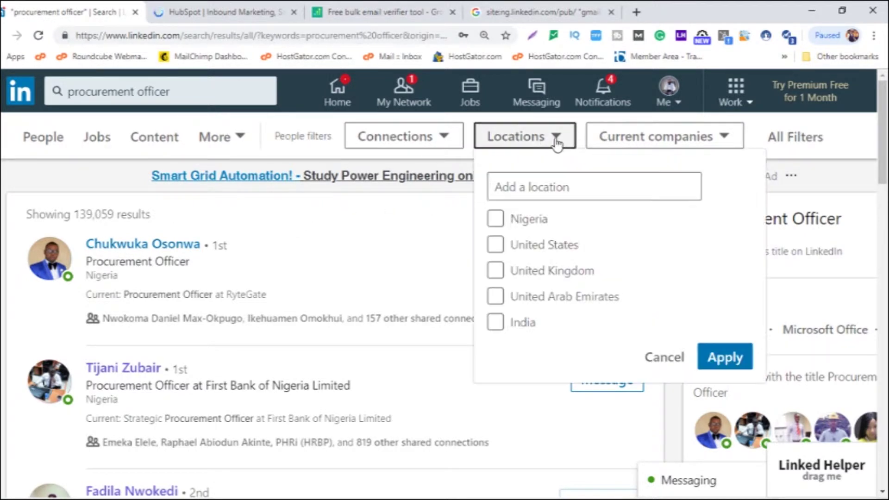
left_click(507, 222)
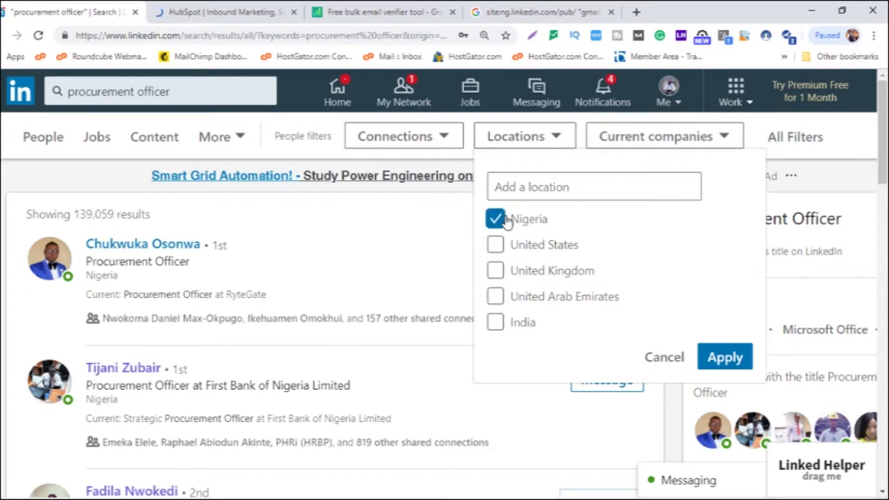
left_click(713, 364)
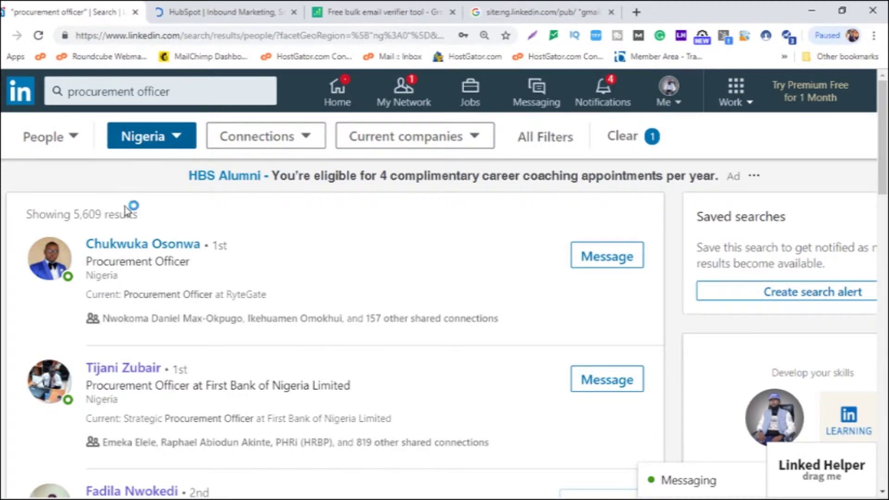
left_click(628, 151)
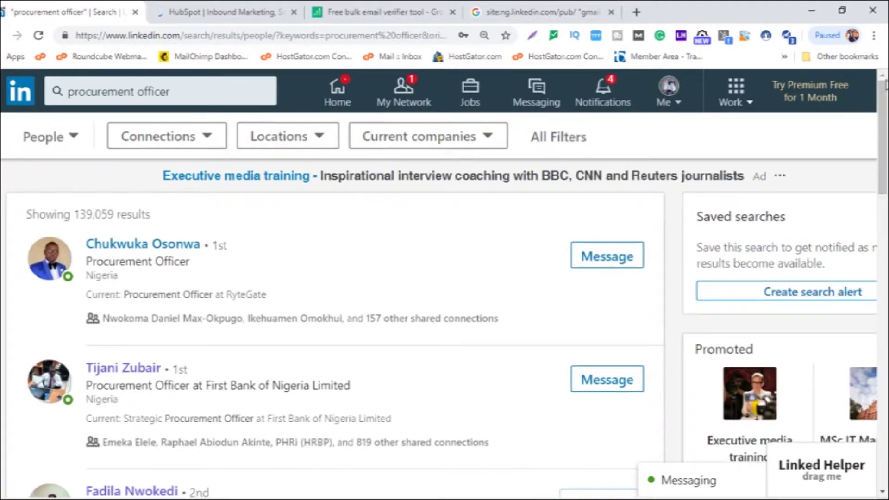
- Examine the full set of people filters down to past companies and industries, and leave without applying any
left_click(553, 143)
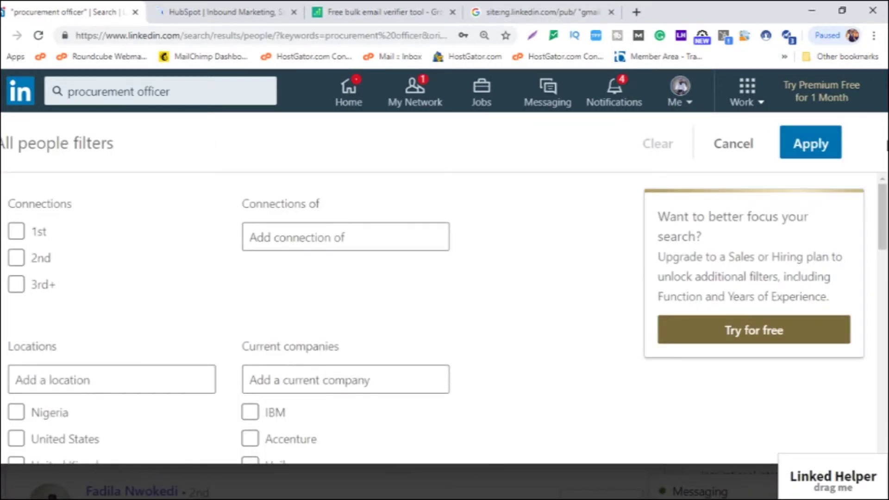
scroll(887, 208, "down", 1)
scroll(887, 211, "up", 1)
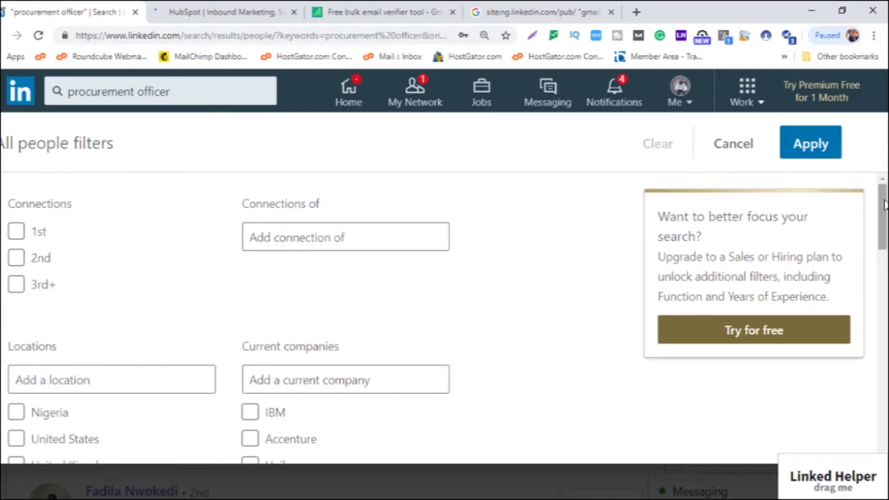
scroll(885, 228, "down", 3)
left_click_drag(886, 228, 886, 280)
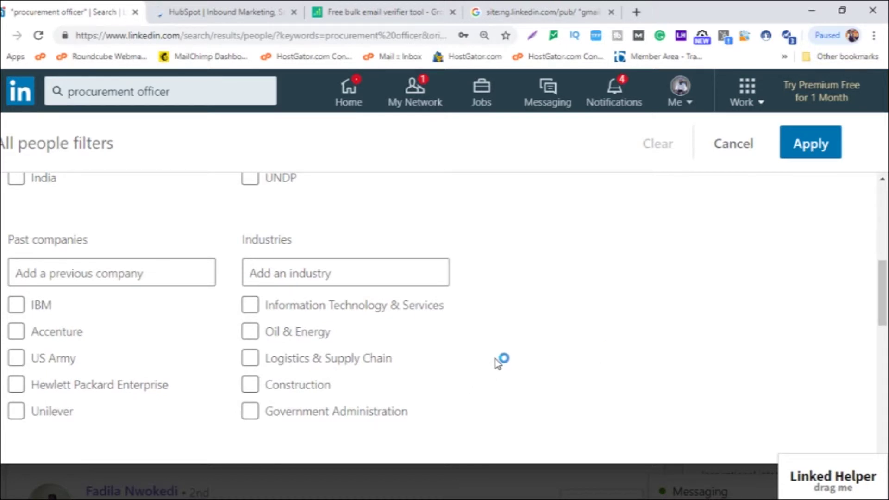
left_click(381, 273)
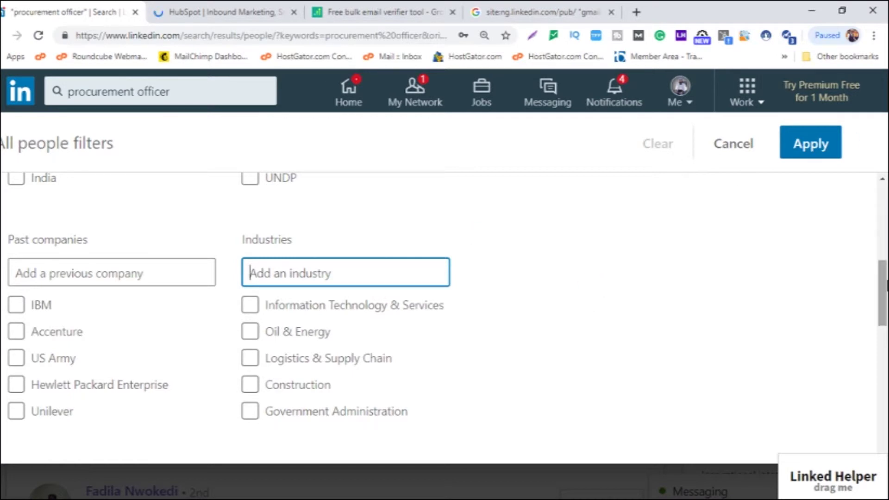
mouse_move(886, 285)
left_mouse_down()
mouse_move(884, 204)
mouse_move(883, 285)
left_mouse_up()
left_click(742, 147)
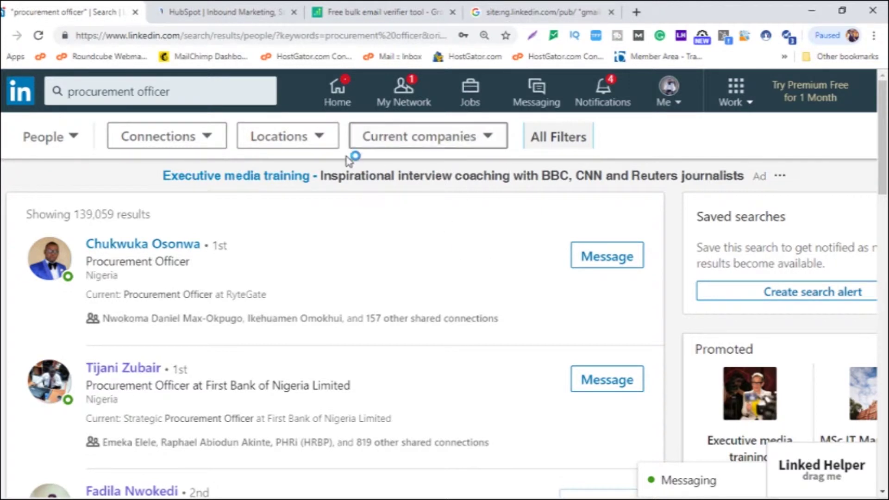
- Limit the people results to the location Nigeria and expand the Linked Helper panel
left_click(319, 147)
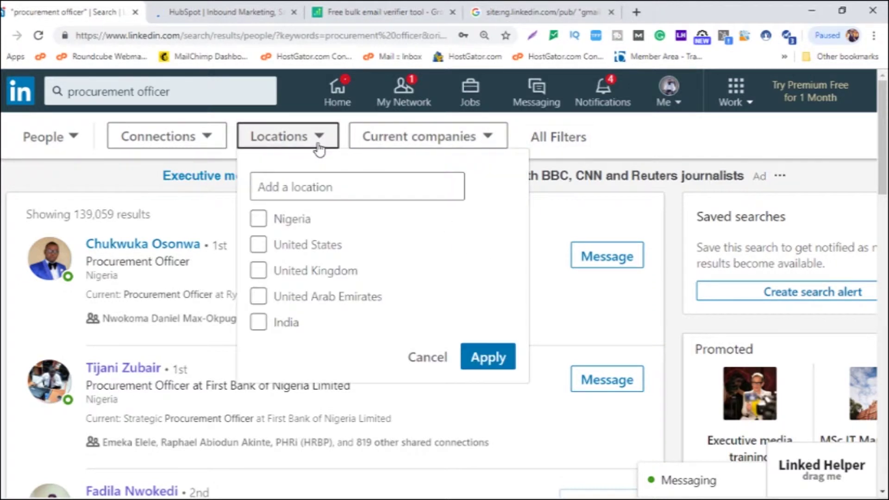
left_click(316, 219)
left_click(489, 366)
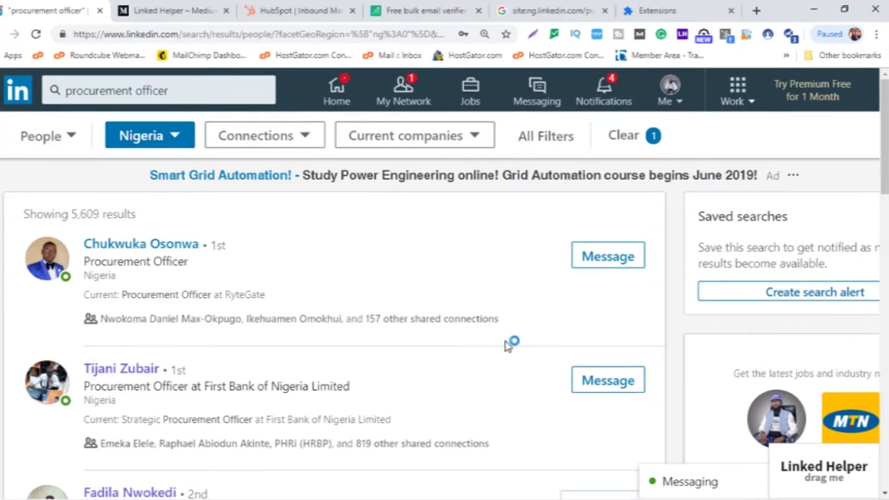
left_click(827, 472)
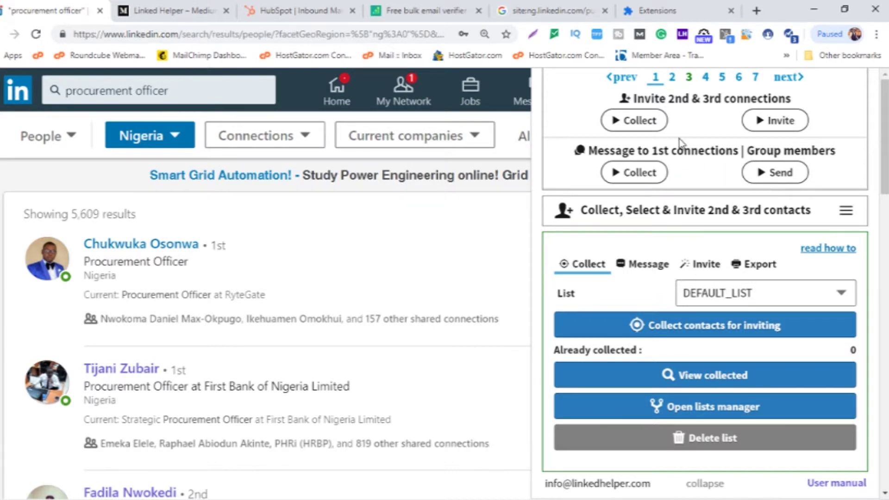
- Open the browser's extensions page and go from there to the Chrome Web Store
left_click(876, 35)
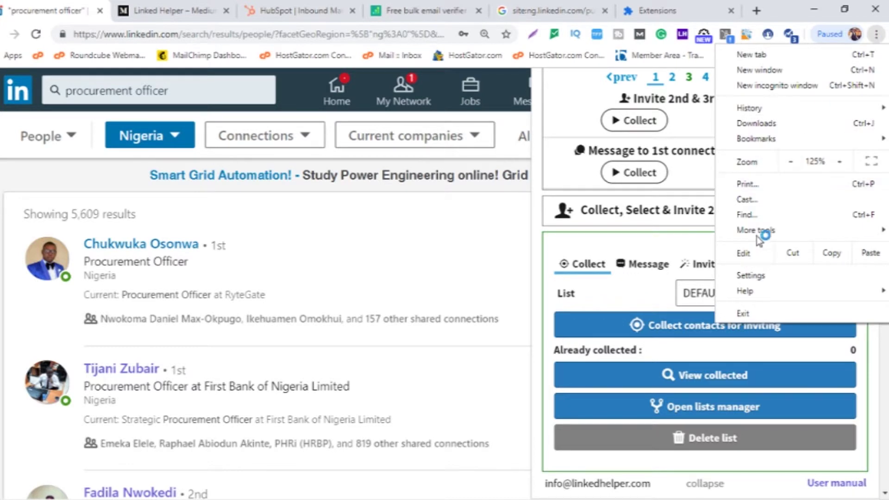
mouse_move(760, 236)
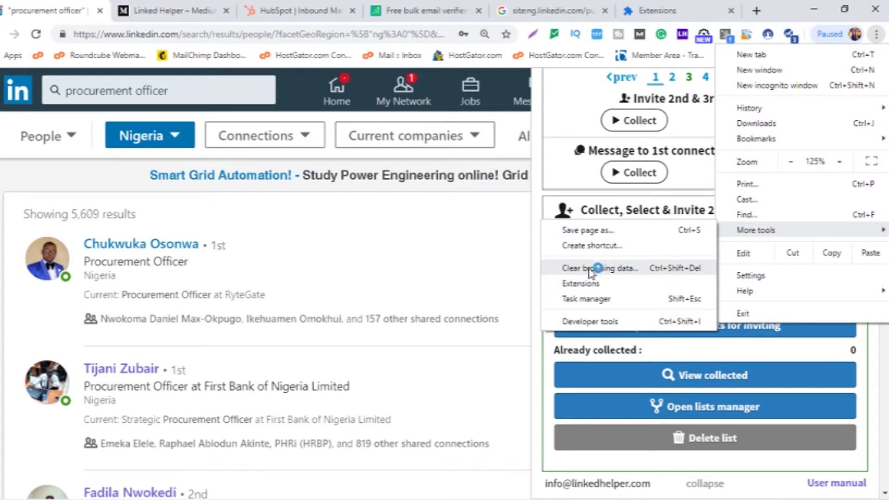
left_click(585, 283)
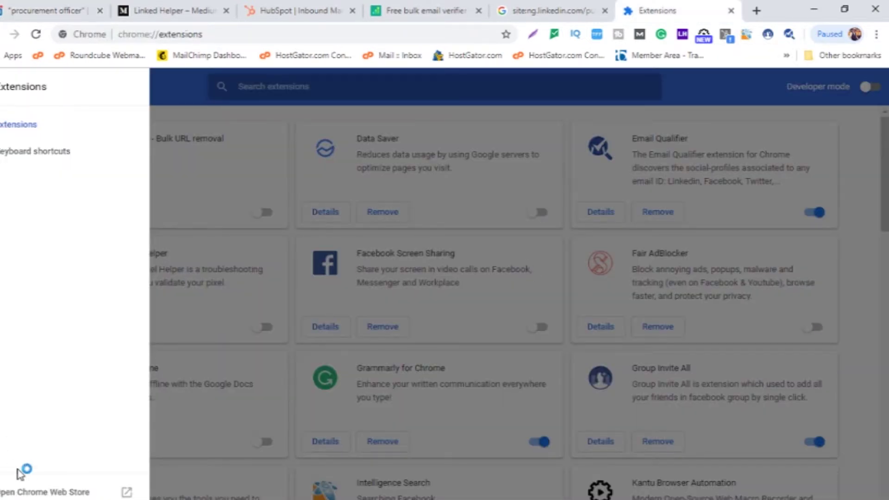
left_click(35, 492)
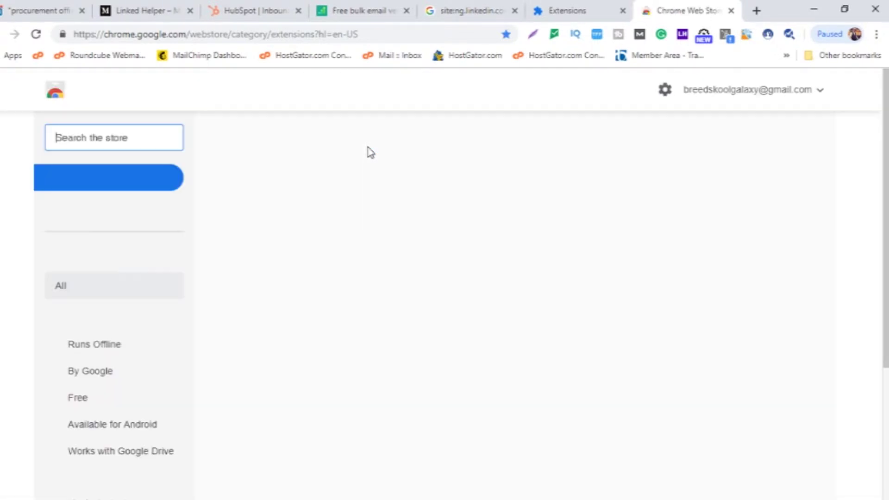
- Search the Chrome Web Store for "linkedin helper"
left_click(134, 139)
type("link")
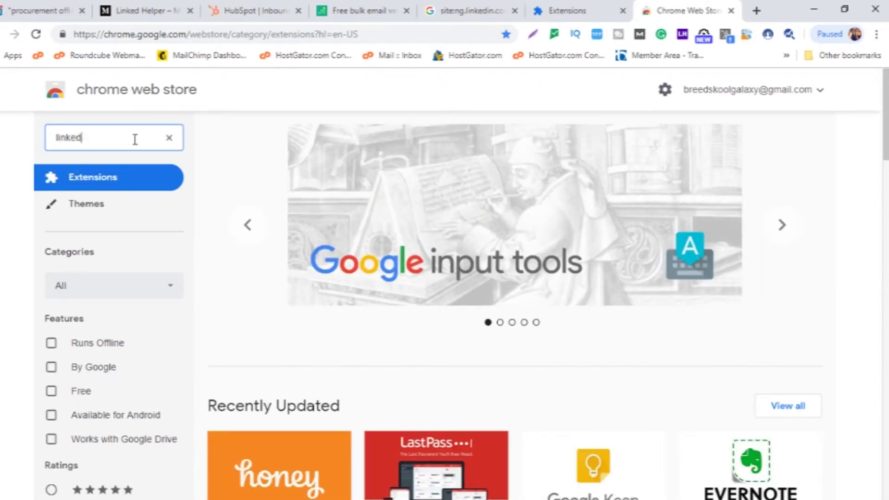
type("edin")
key("BackSpace")
key("BackSpace")
type("helper")
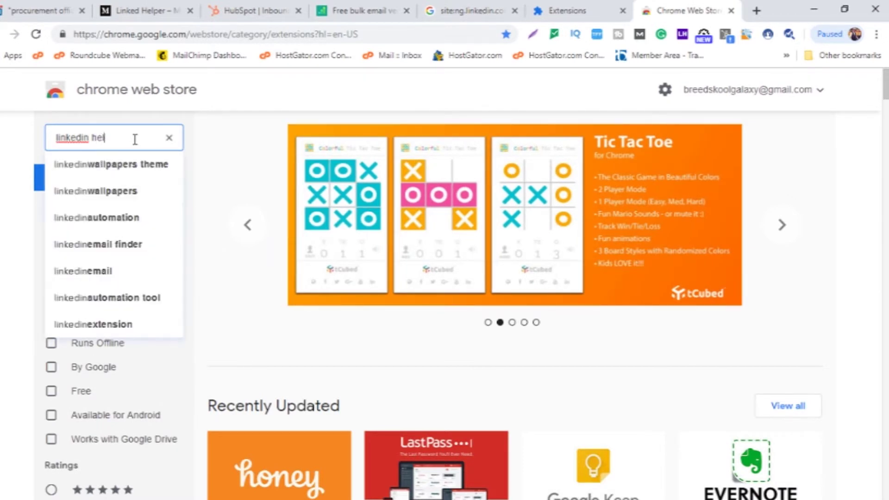
key("Return")
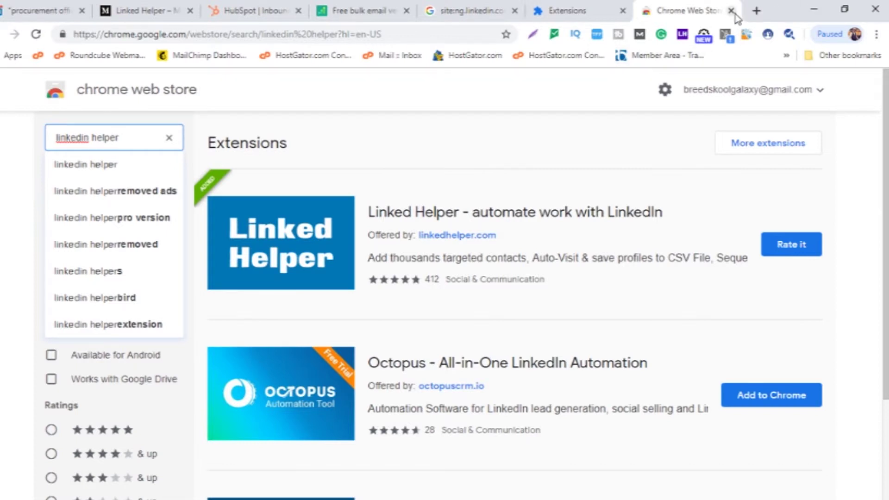
- Return to the LinkedIn results and create a Linked Helper invites list named "procurement officers in Nigeria"
left_click(41, 11)
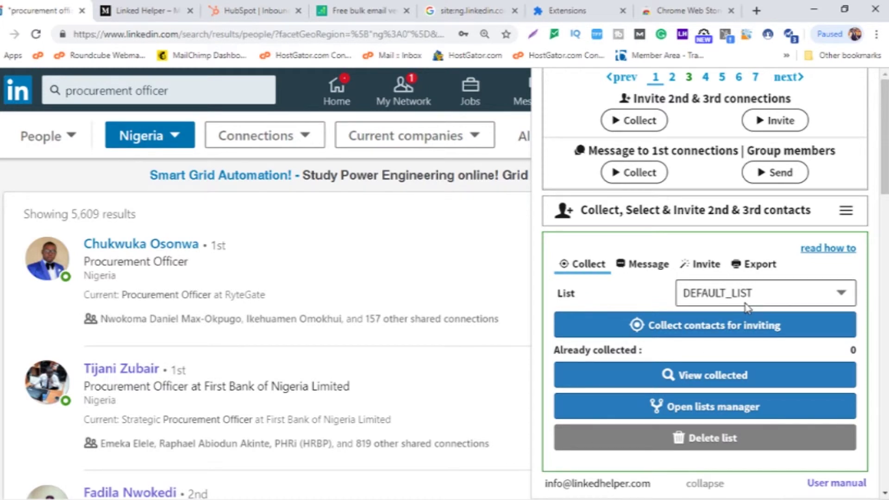
left_click(714, 304)
left_click(782, 293)
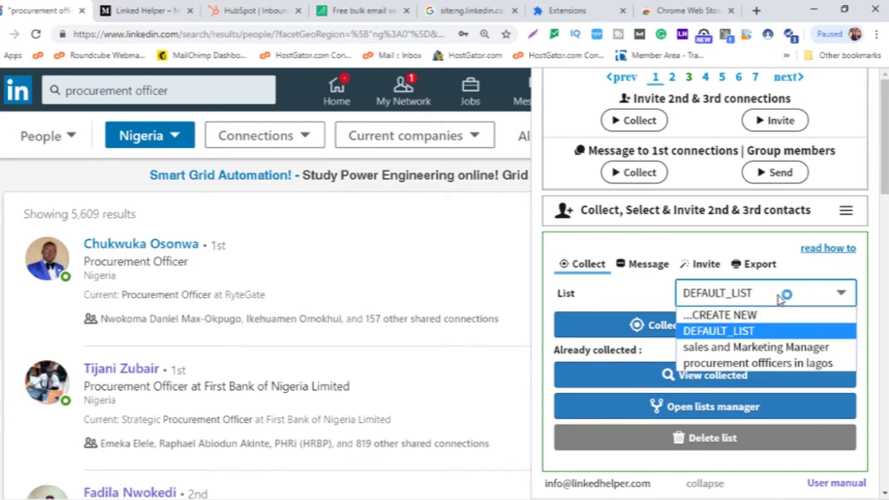
left_click(762, 317)
type("p")
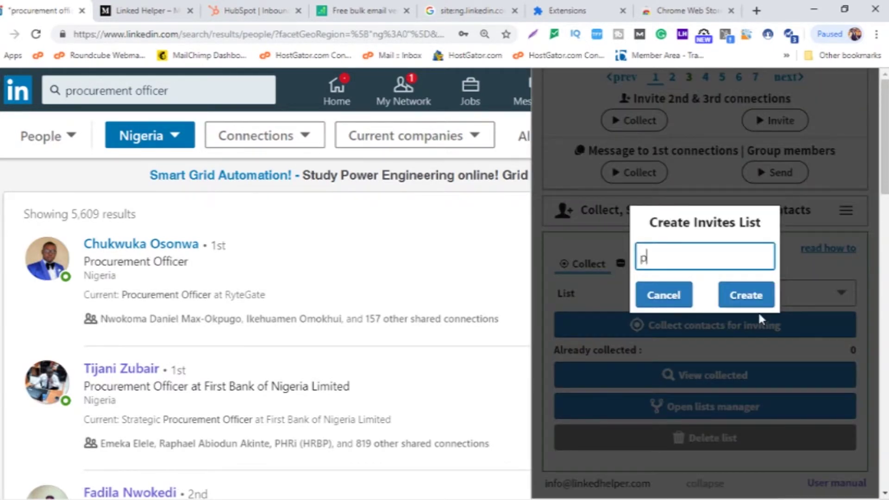
type("rocurement officers")
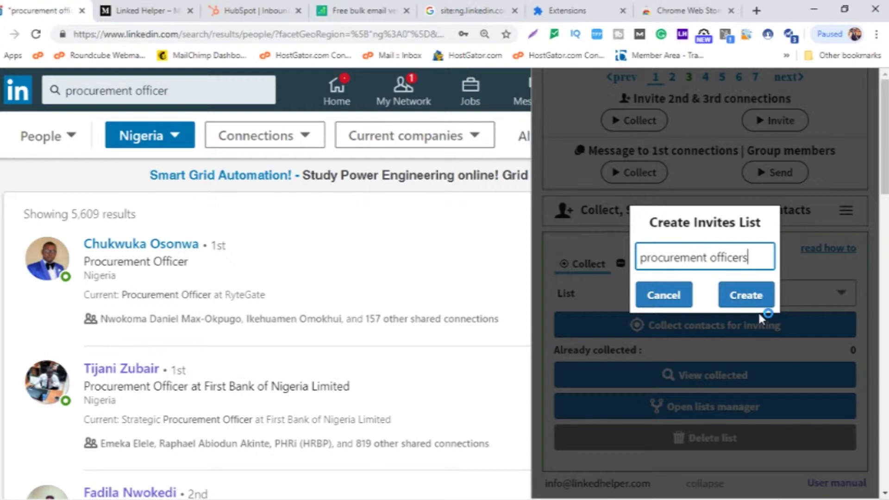
type(" in N")
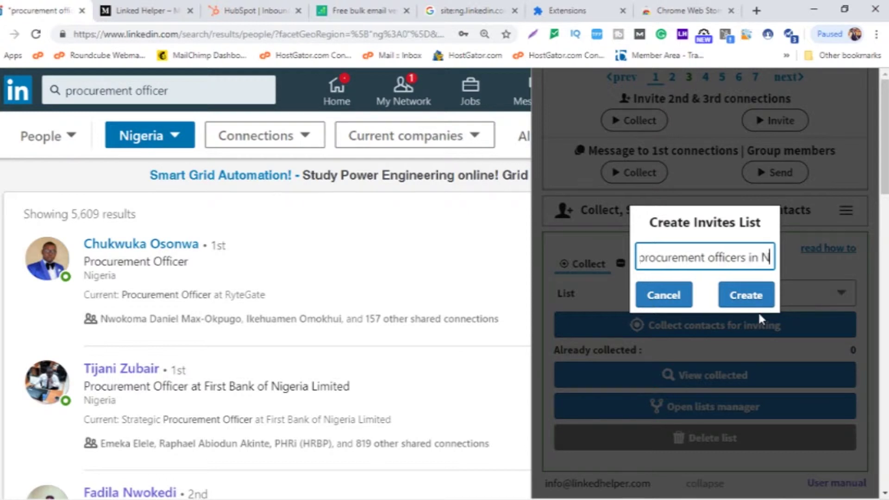
type("igeria")
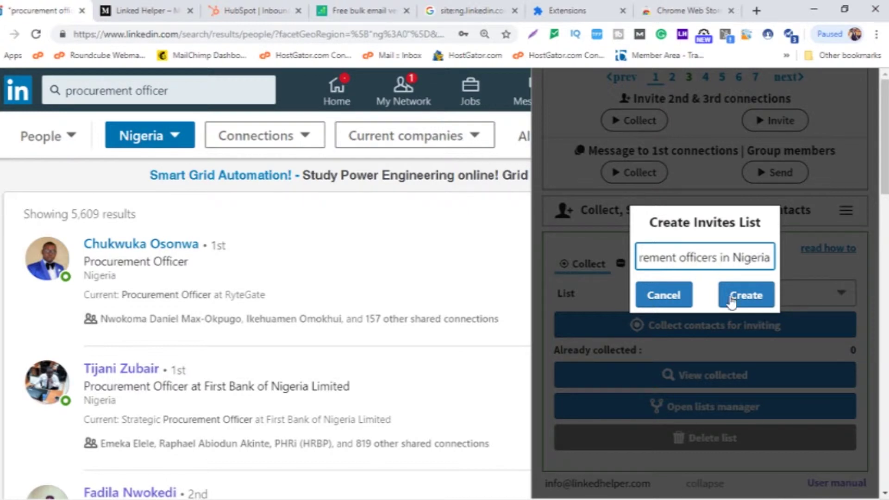
left_click(750, 301)
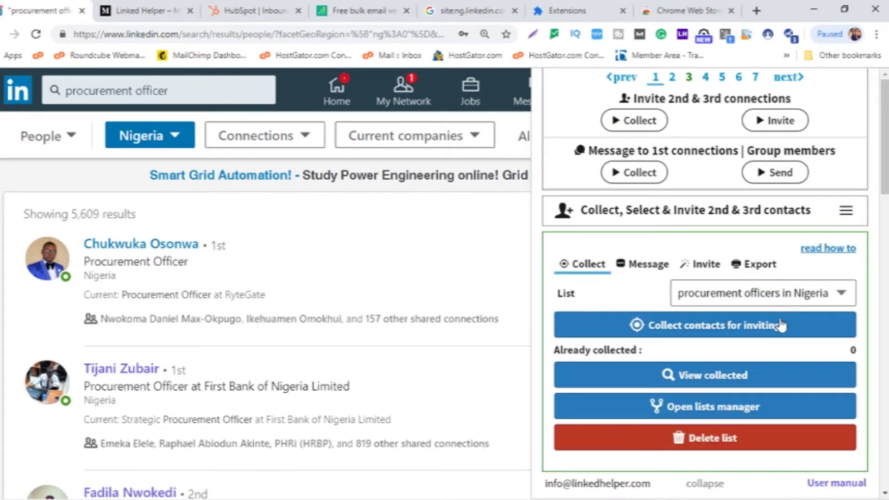
- Collect contacts for inviting from several result pages, stop the collection, and view the collected contacts
left_click(722, 333)
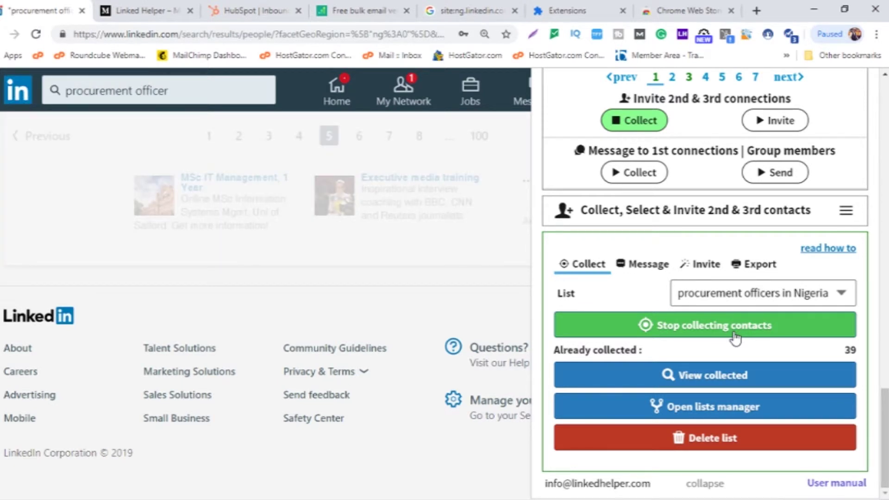
left_click(736, 338)
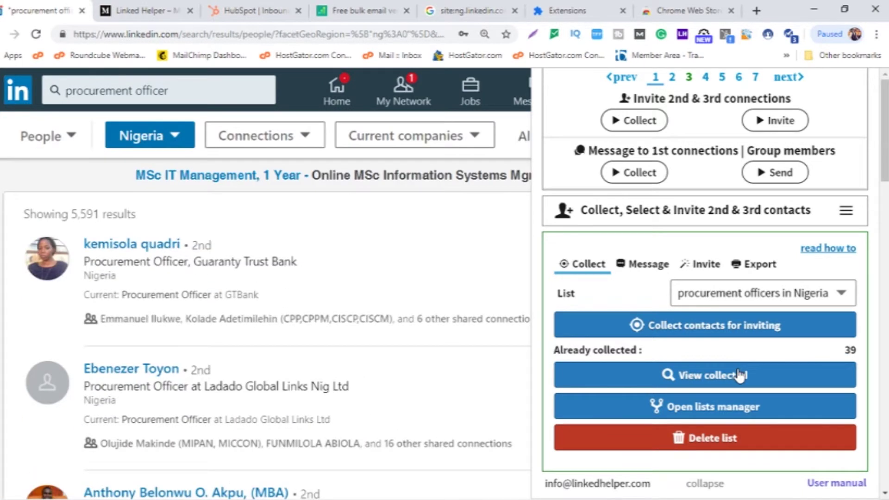
left_click(740, 374)
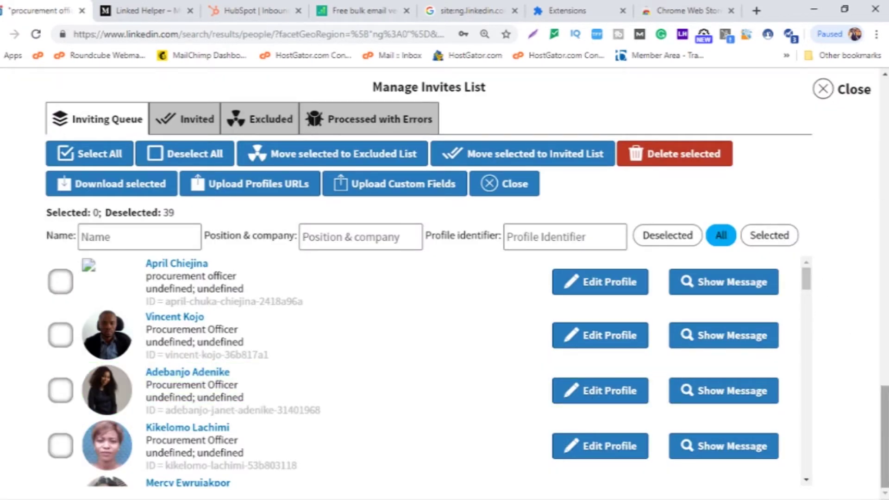
mouse_move(885, 435)
left_mouse_down()
mouse_move(885, 370)
mouse_move(885, 428)
left_mouse_up()
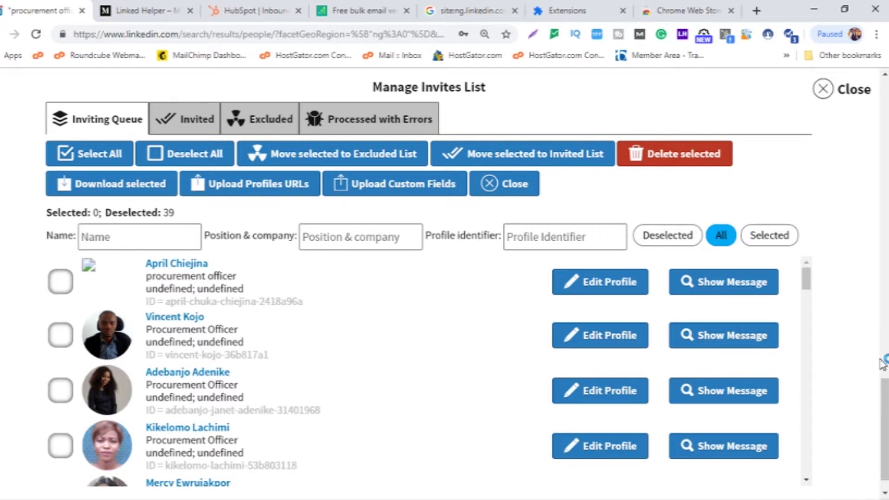
- Look through the collected contacts and delete the first one from the inviting queue
left_click_drag(806, 281, 810, 327)
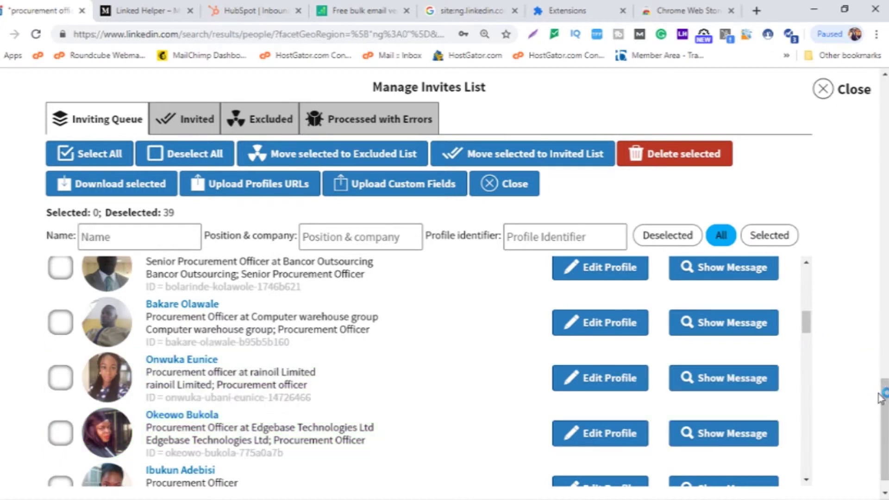
left_click_drag(809, 325, 809, 265)
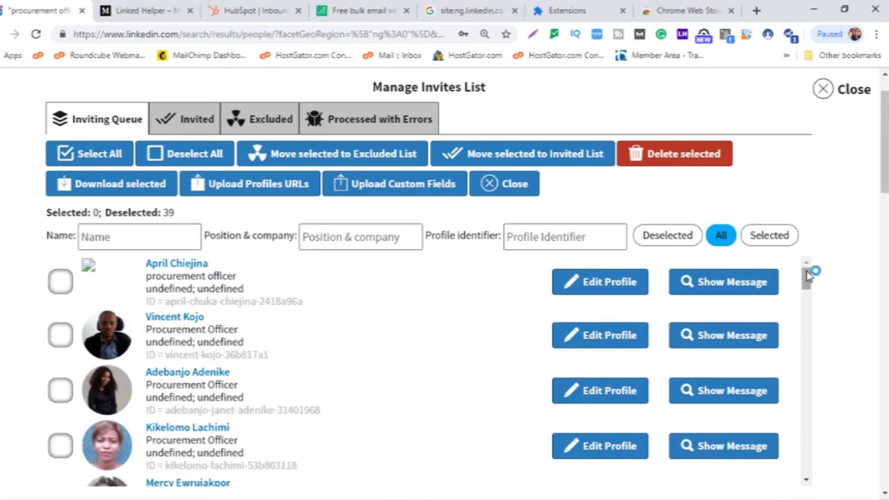
left_click(62, 287)
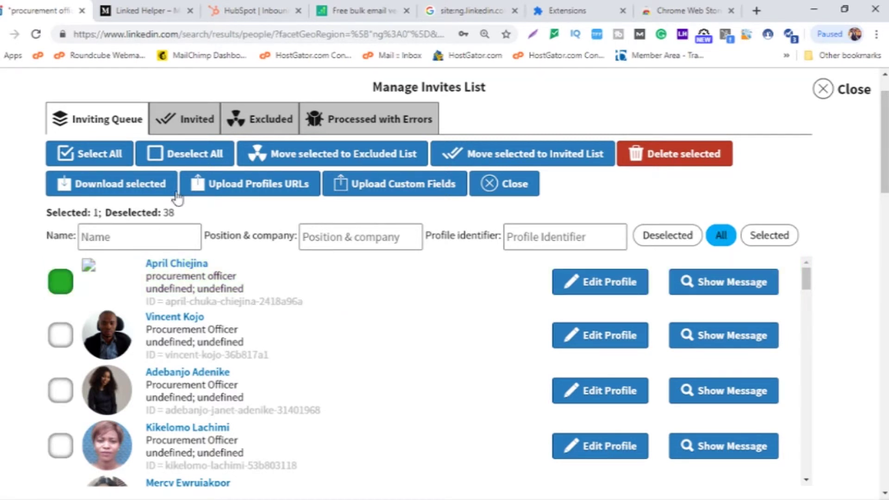
left_click(650, 157)
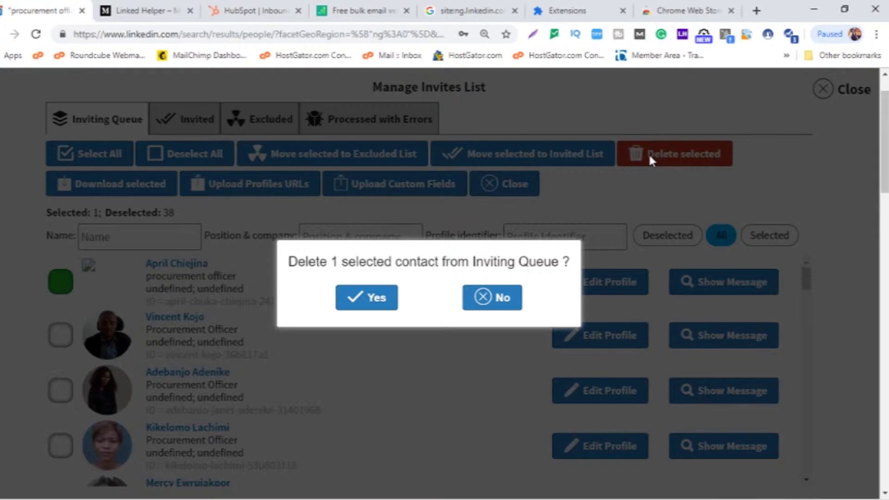
left_click(373, 300)
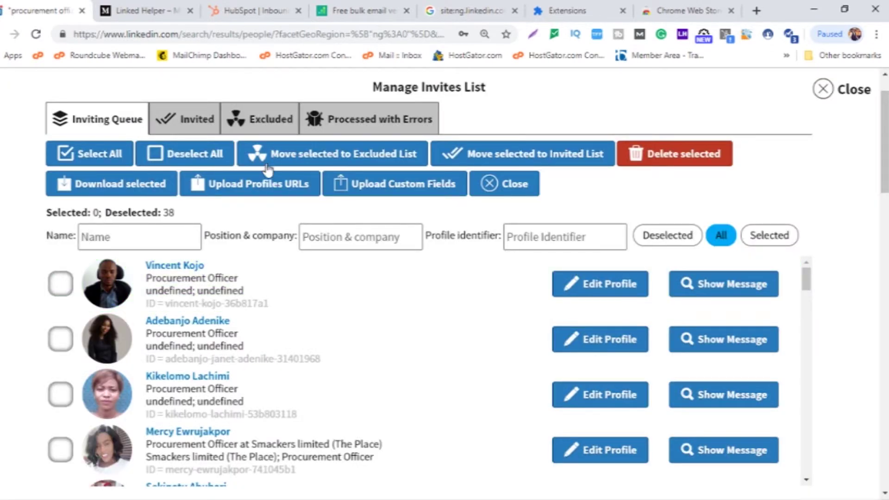
- Select all contacts in the inviting queue and download them as a comma-delimited CSV file
left_click(82, 159)
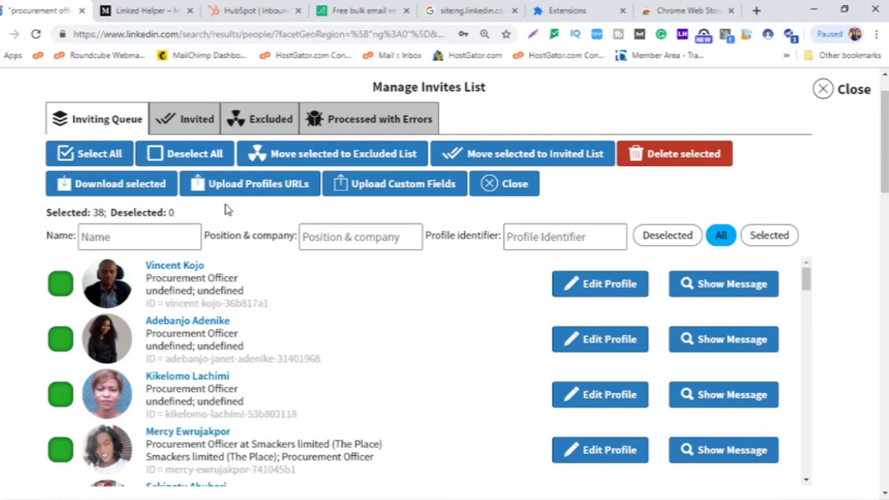
left_click(148, 193)
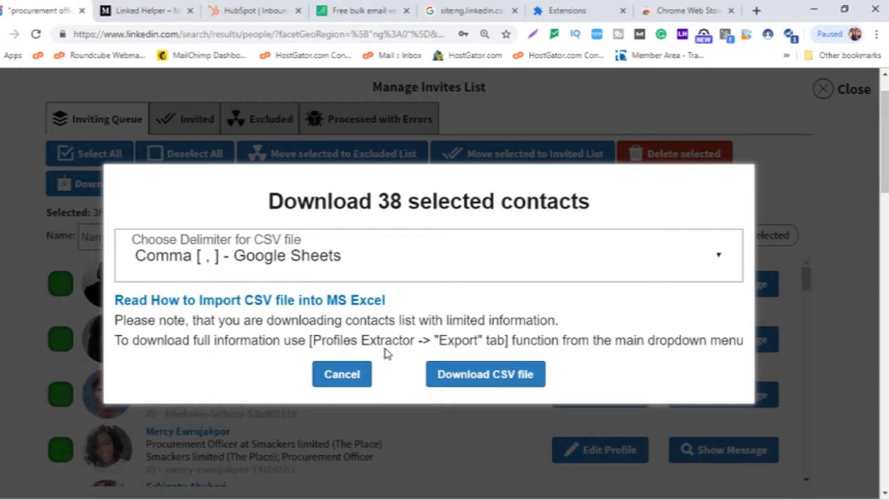
left_click(476, 380)
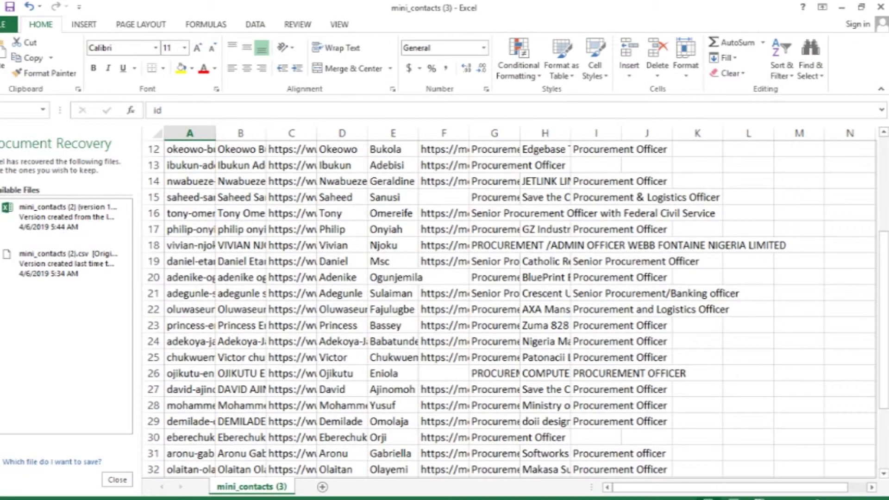
- Delete the entire id column from the downloaded contacts sheet in Excel
left_click_drag(882, 410, 880, 232)
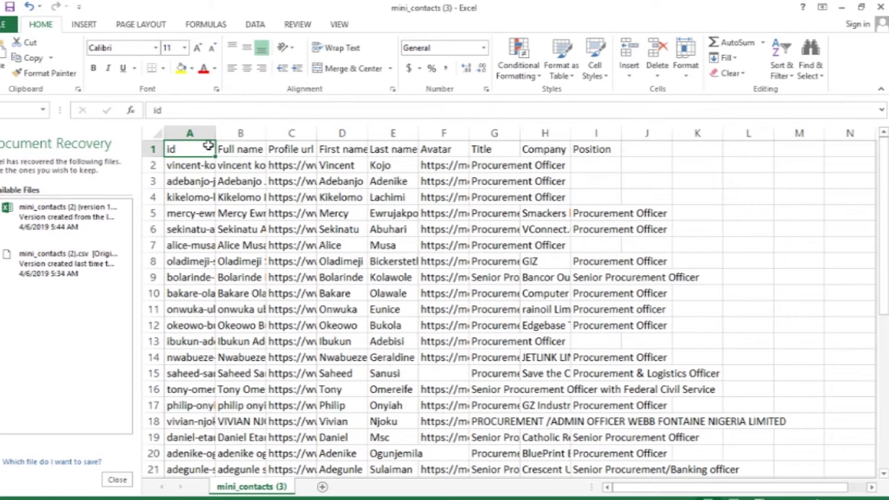
left_click_drag(215, 132, 309, 138)
left_click(266, 133)
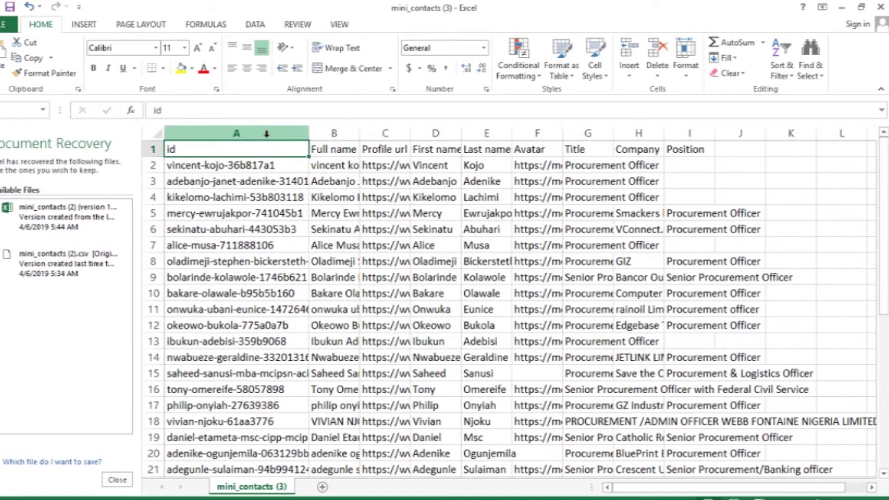
right_click(255, 148)
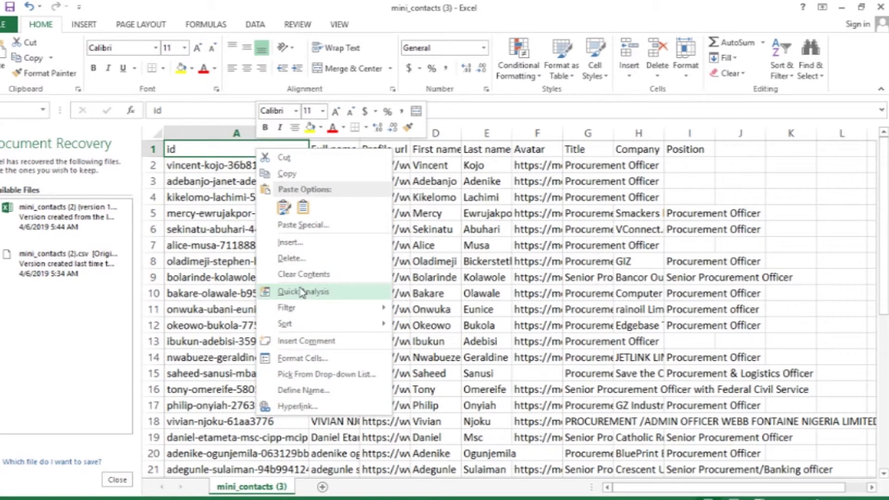
left_click(294, 259)
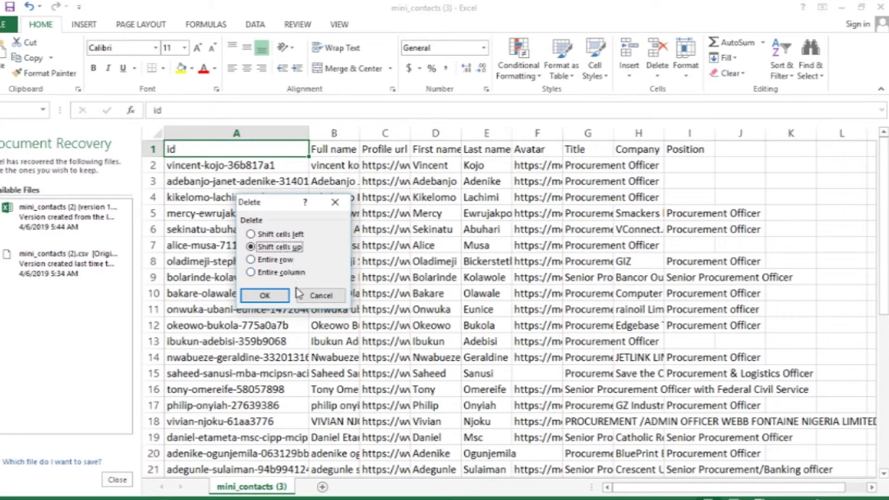
left_click(284, 274)
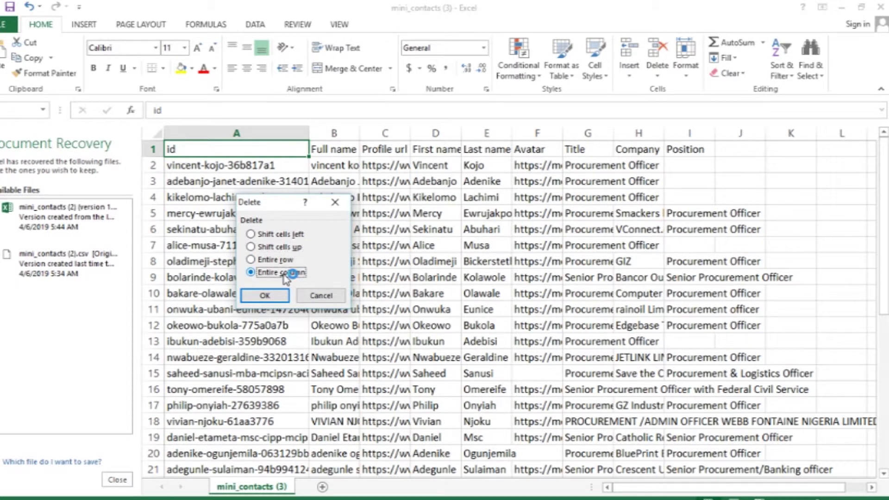
left_click(277, 296)
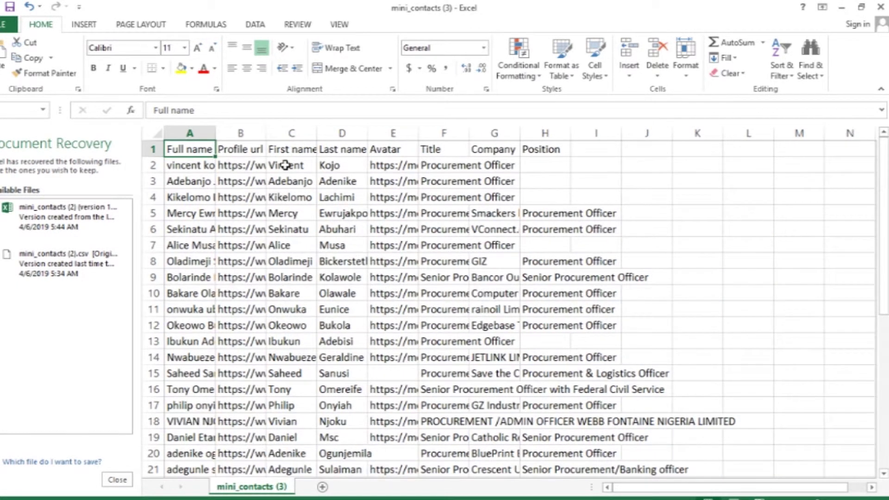
- Widen the Full name, Profile url, First name and Title columns of the contacts sheet
left_click_drag(215, 133, 437, 138)
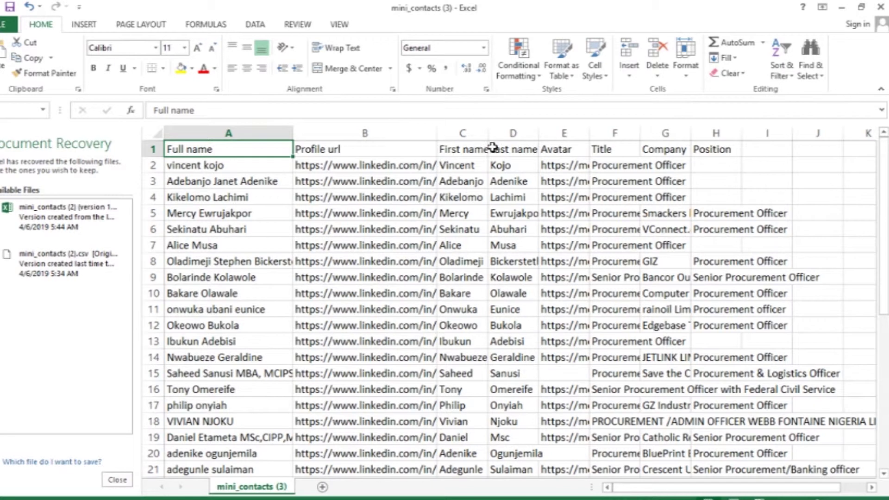
left_click_drag(490, 131, 545, 134)
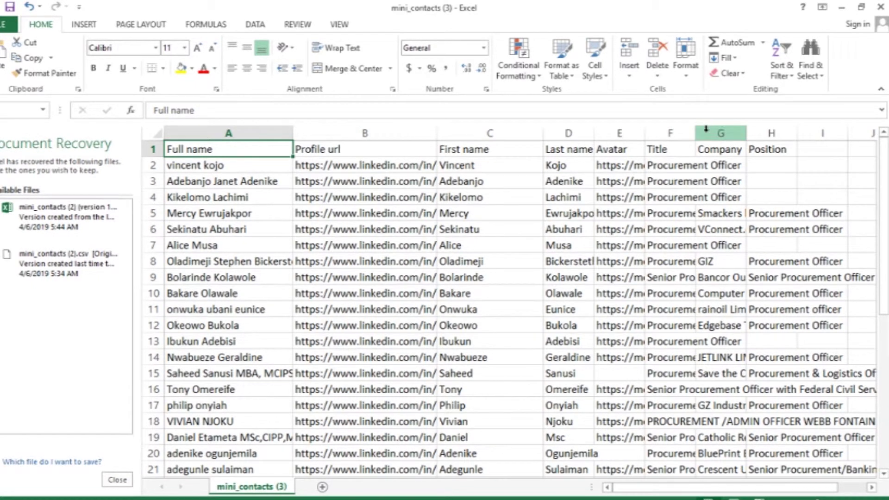
left_click_drag(696, 133, 785, 139)
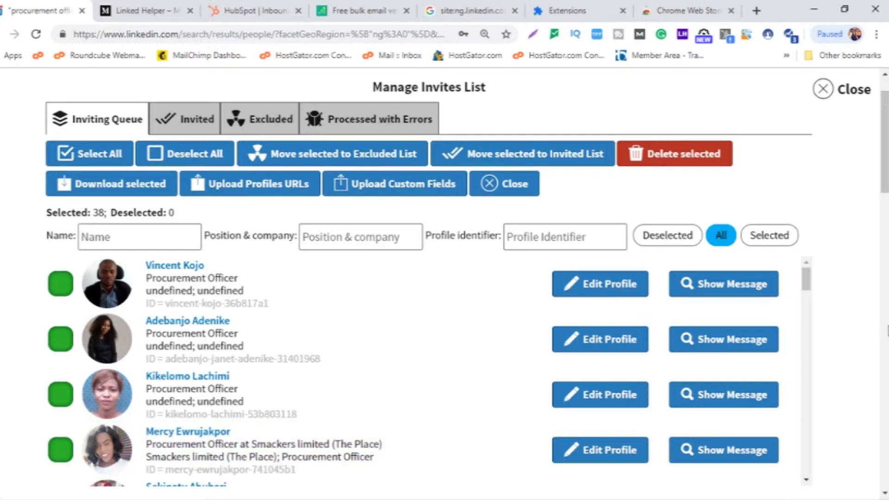
- Back in Linked Helper, write and save an invitation template greeting {firstname}, introducing the sender as web manager at Breedskool and asking to connect, and preview it
left_click(841, 99)
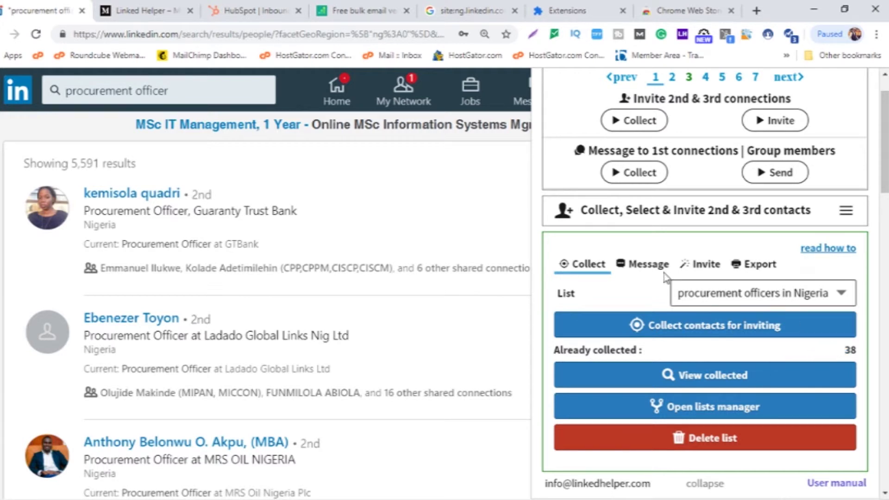
left_click(642, 264)
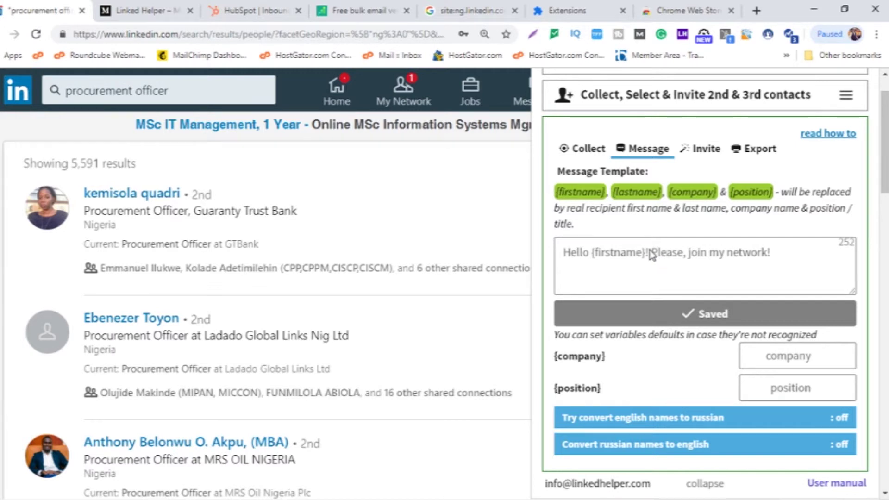
left_click(649, 250)
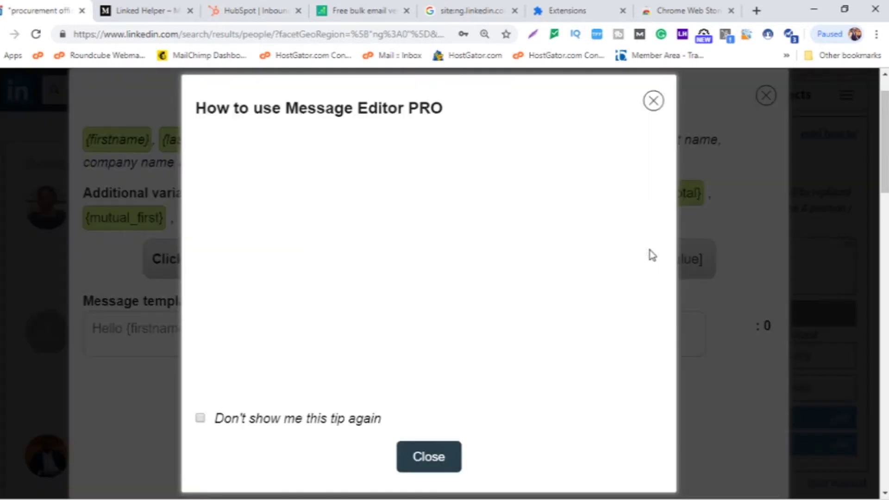
left_click(654, 101)
left_click(480, 341)
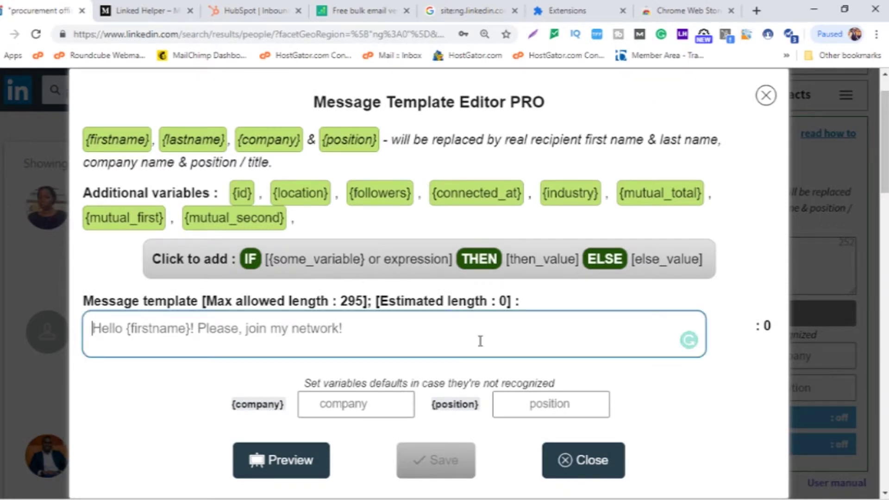
type("Hello {firstname} Am  Abraham, web manager at Breedskool came across your profile and I was impressed by your profile and stalk of accomplishments. hoping to connect with you and grow my network.")
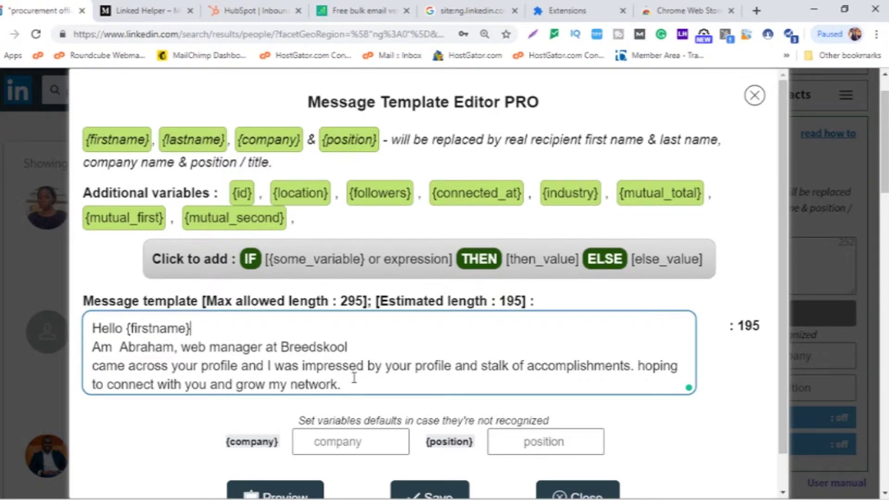
left_click(447, 490)
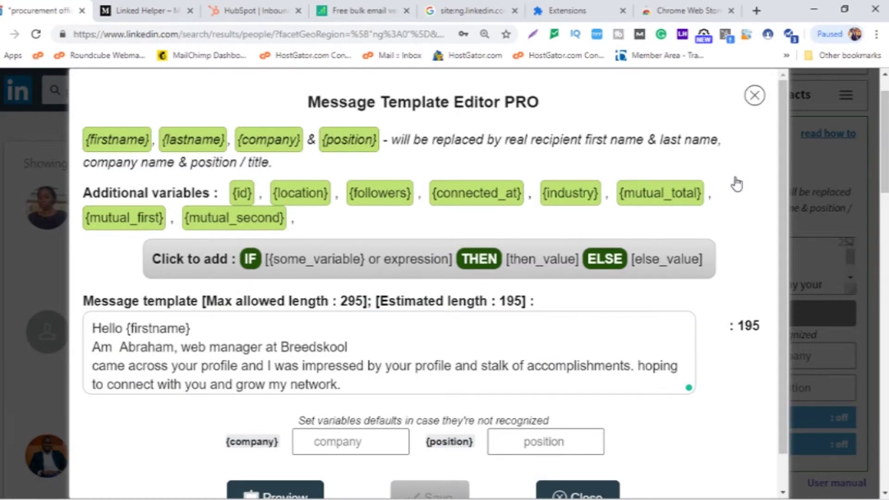
left_click(754, 97)
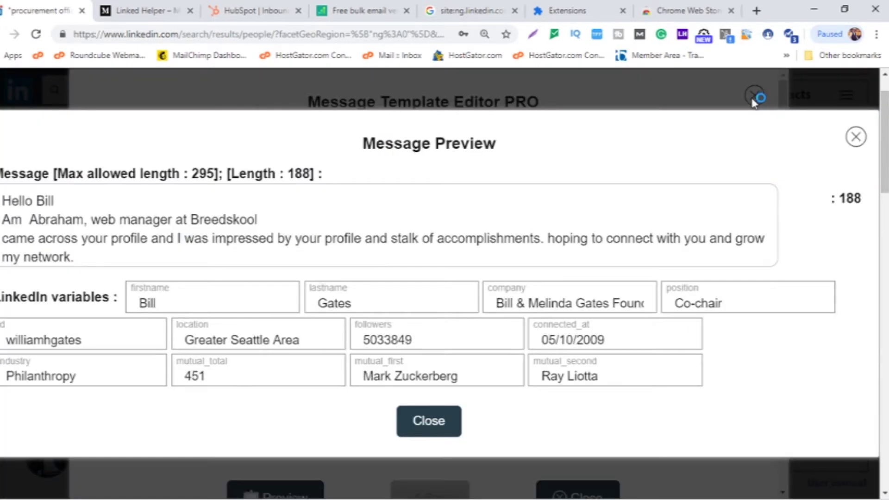
left_click(429, 420)
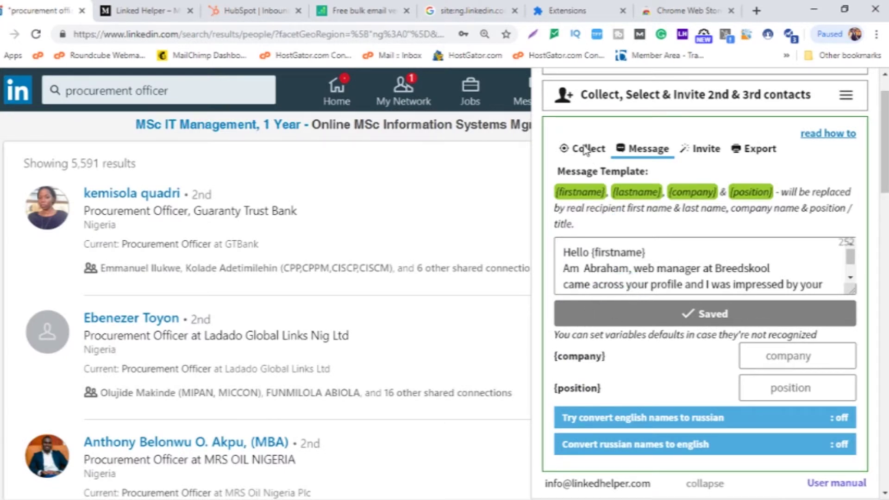
- Review the invite limits per period and start inviting the queued profiles
left_click(700, 152)
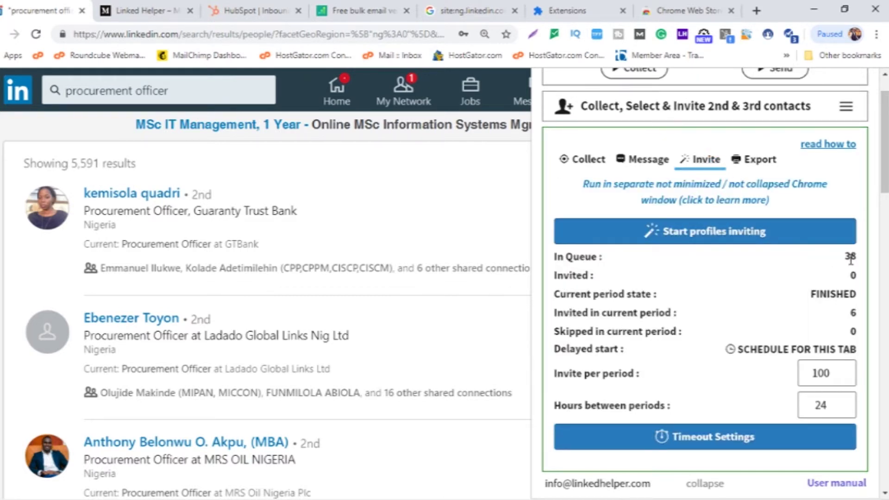
left_click(574, 397)
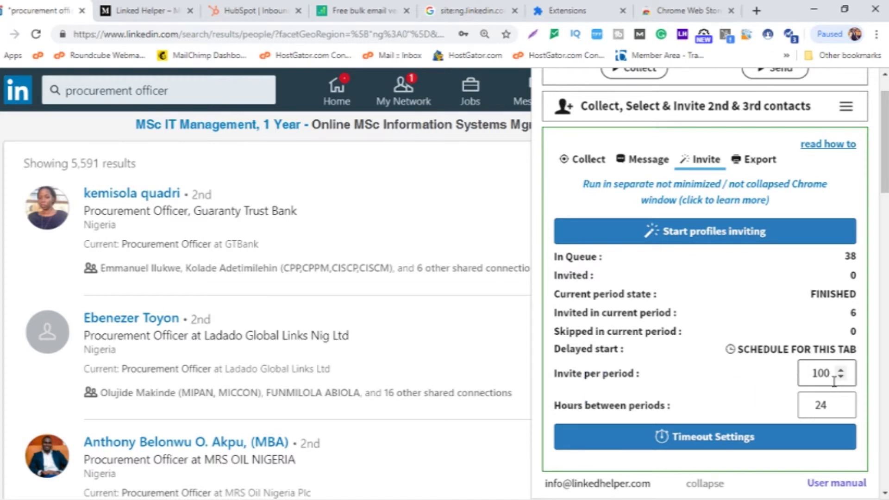
left_click(580, 408)
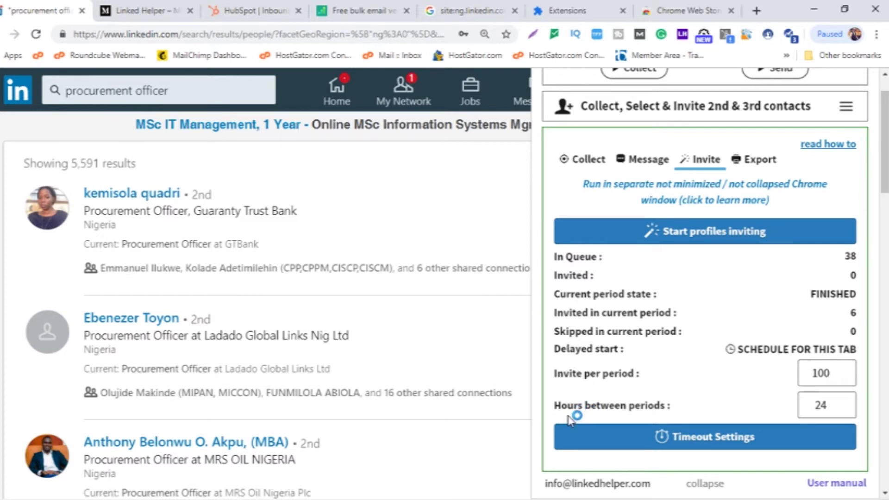
left_click(701, 406)
left_click(703, 410)
left_click(703, 410)
left_click(771, 376)
left_click(723, 241)
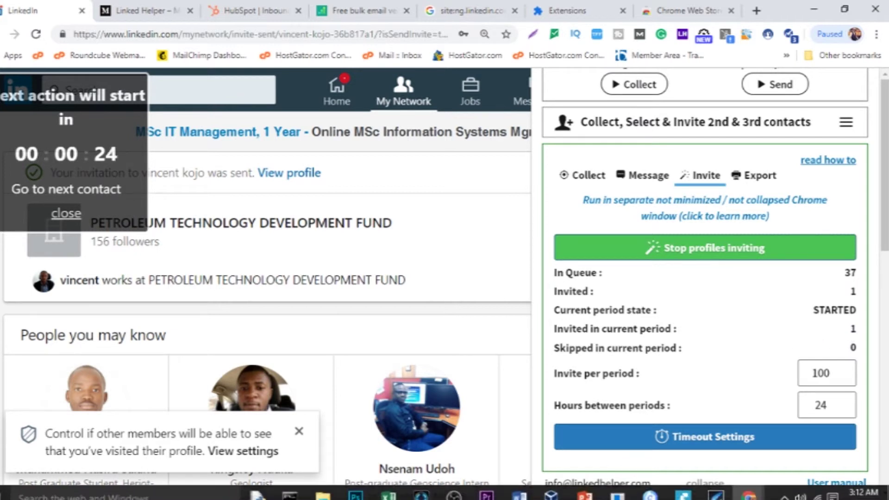
mouse_move(742, 497)
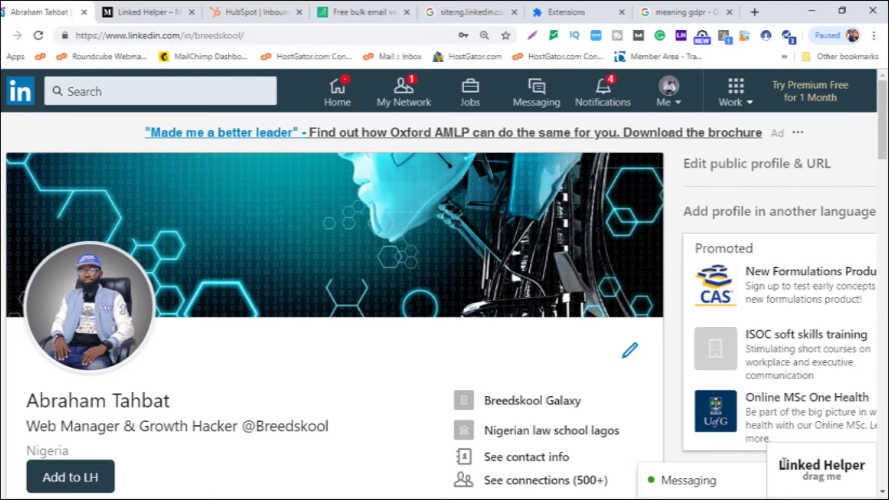
mouse_move(787, 498)
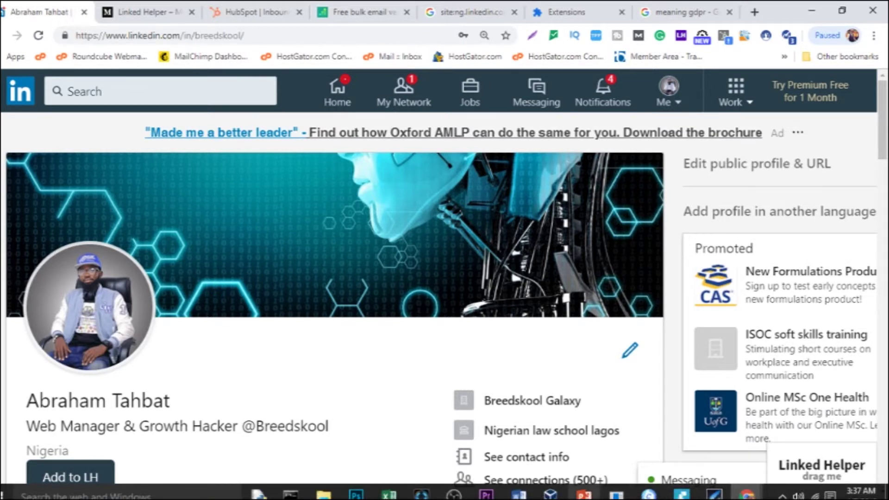
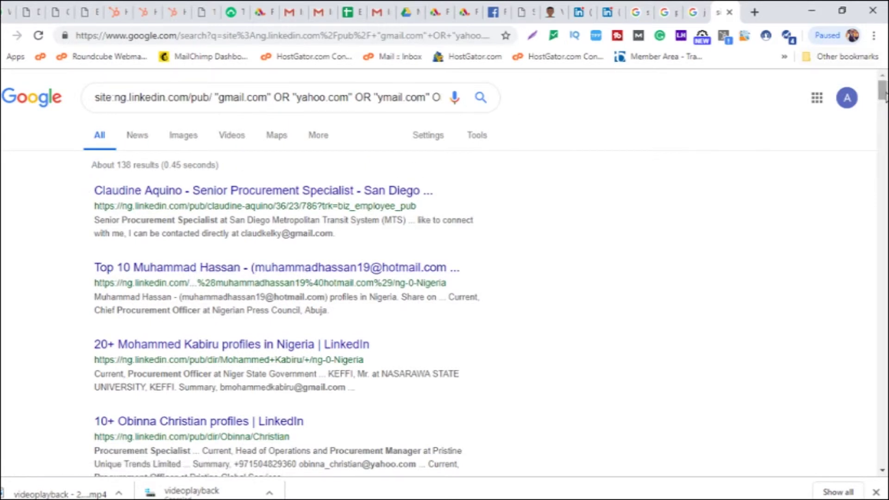
- Select and copy the text of all Google results on the first page, from the first entry to the last
left_click_drag(83, 179, 227, 233)
left_click(67, 190)
left_click_drag(127, 206, 392, 485)
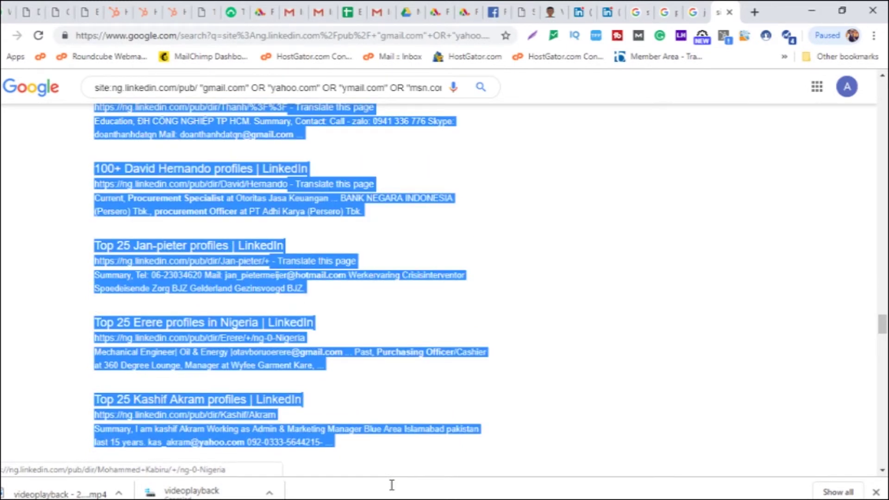
left_click_drag(391, 485, 318, 336)
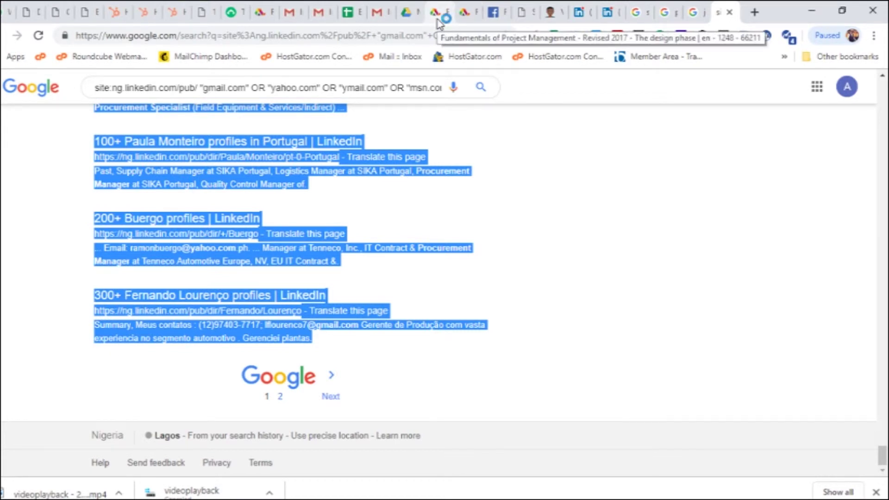
- Switch to Email Extractor Lite and paste the copied search results as the input text
left_click(521, 18)
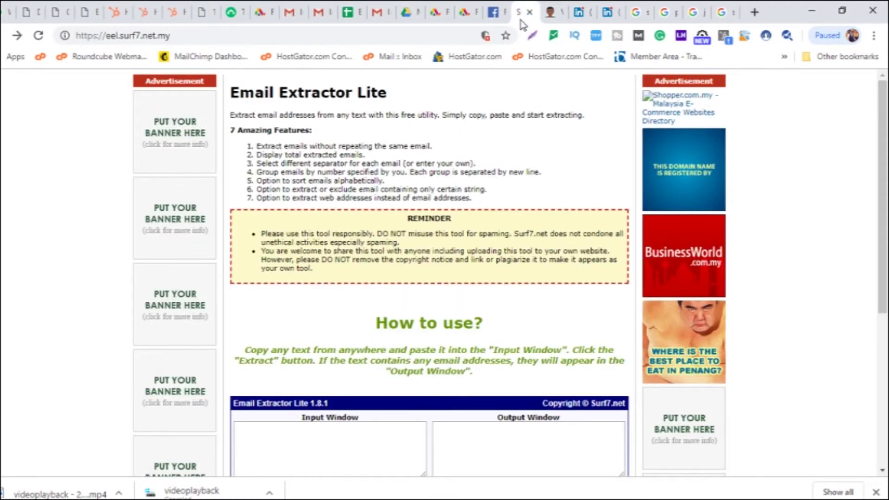
scroll(430, 273, "down", 1)
scroll(472, 285, "down", 3)
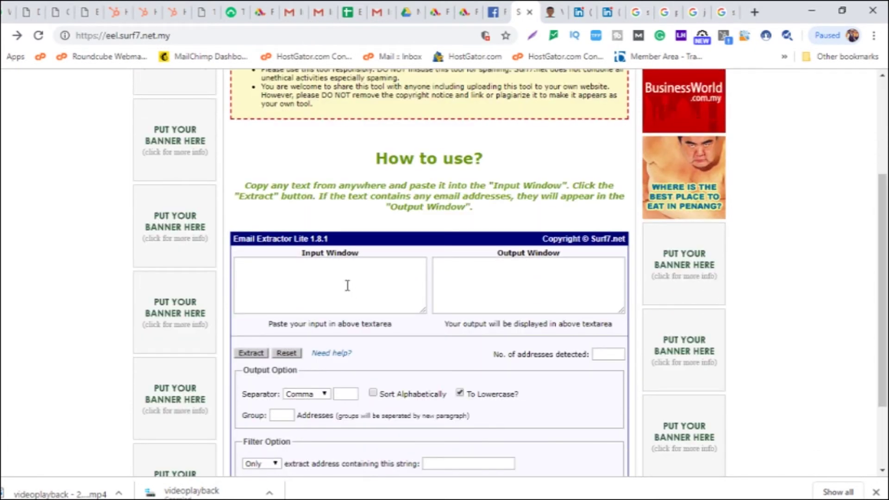
left_click(348, 285)
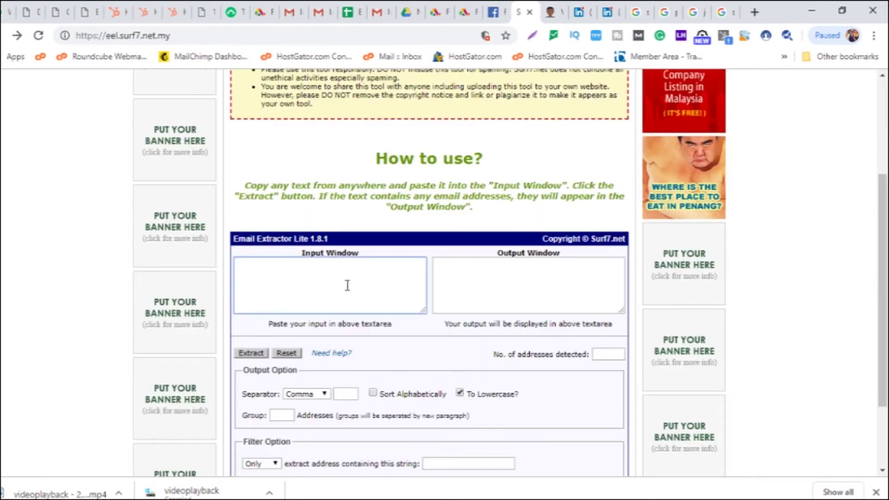
key("ctrl+v")
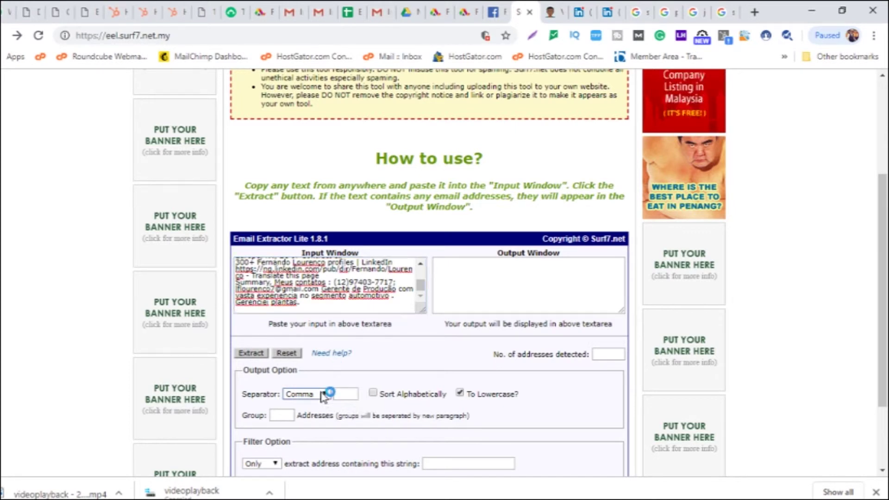
- Set the output separator to New Line and extract the e-mail addresses from the pasted text
left_click(324, 394)
left_click(305, 434)
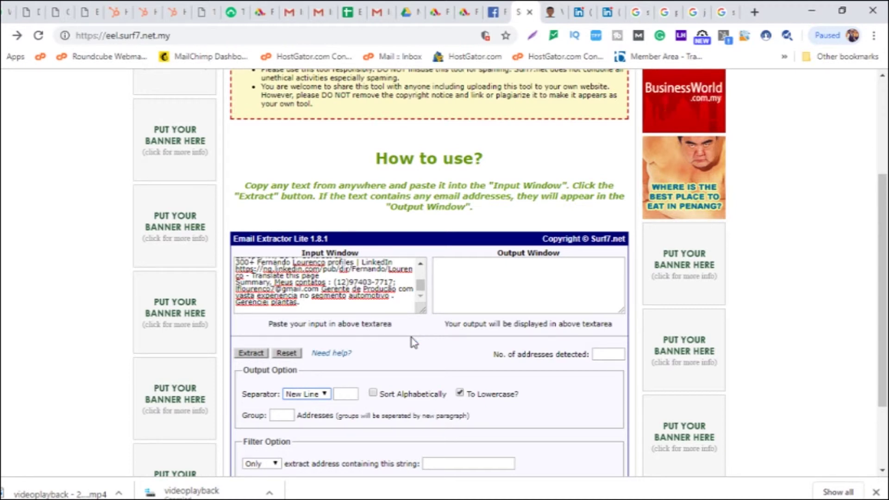
left_click(254, 357)
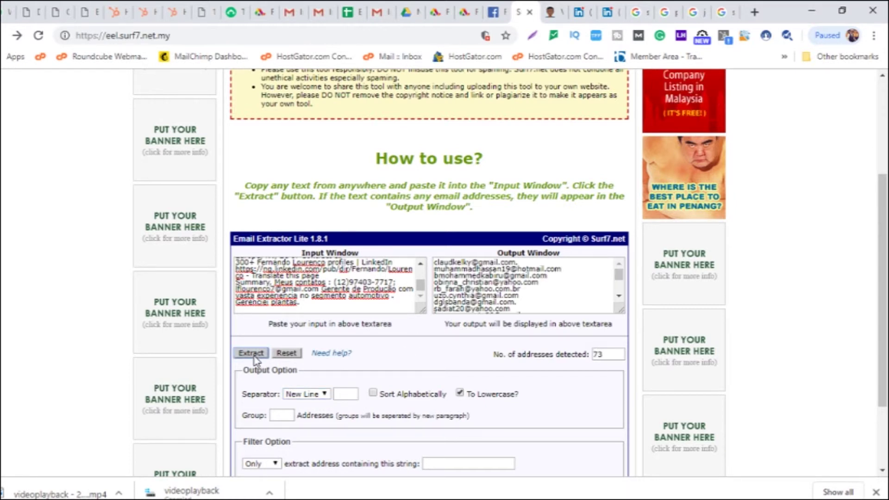
- Copy all extracted addresses into column A of Sheet2 in the "Email List of Procurement officers" spreadsheet and widen that column to fit
left_click(471, 294)
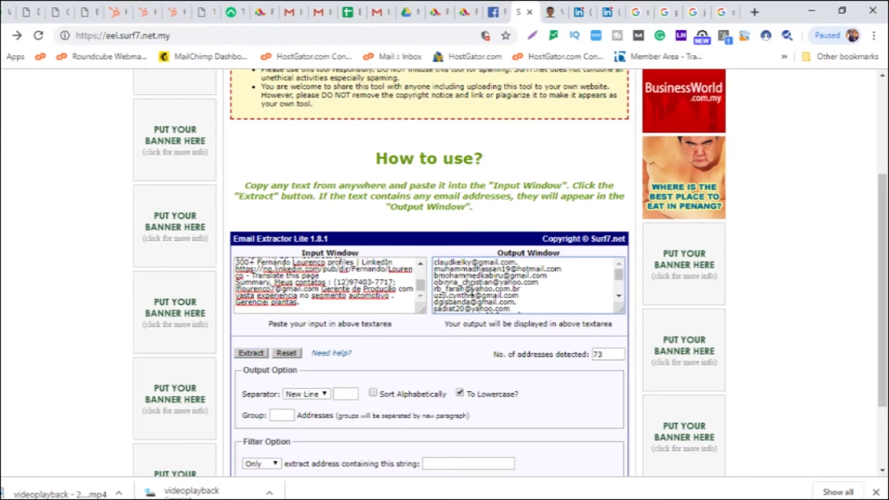
key("ctrl+a")
key("ctrl+c")
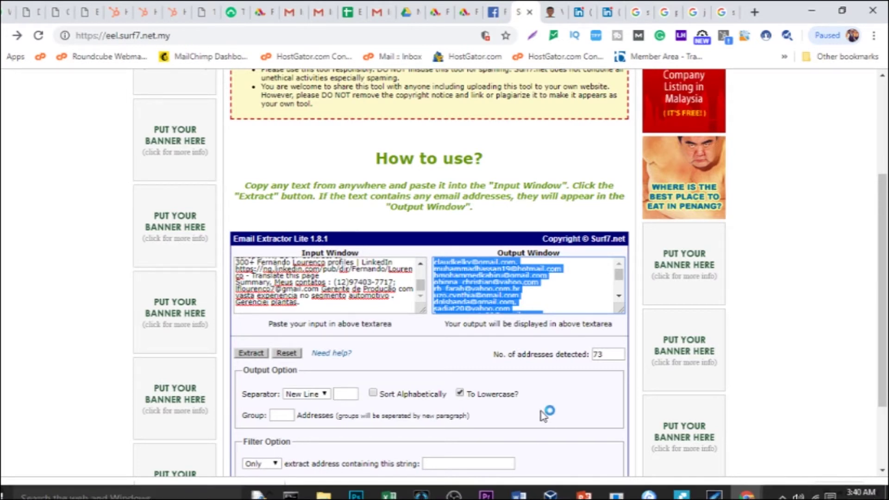
left_click(351, 14)
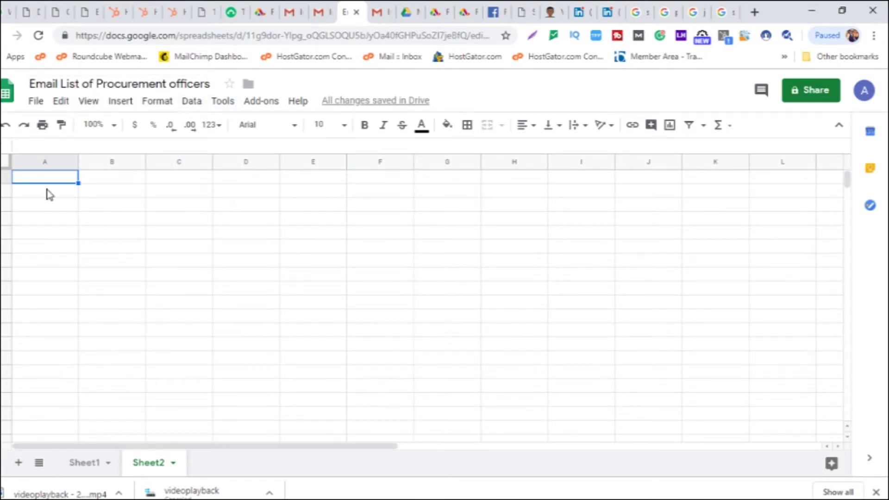
key("ctrl+v")
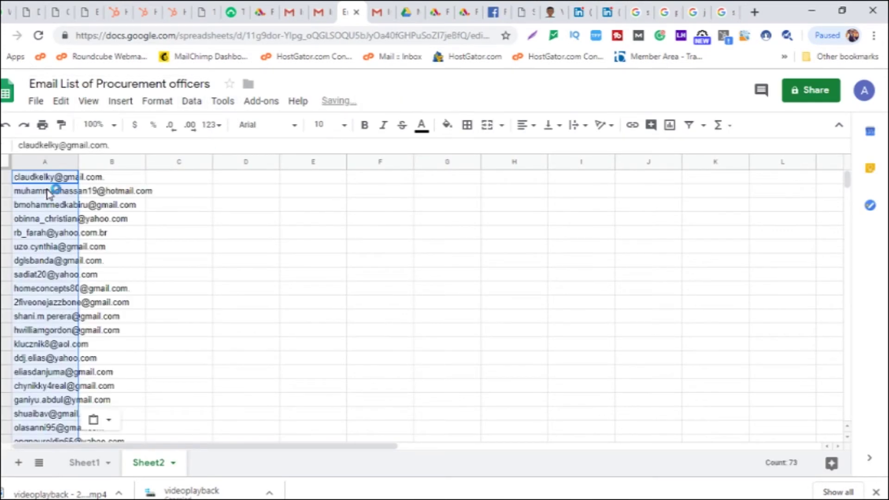
left_click_drag(79, 161, 201, 178)
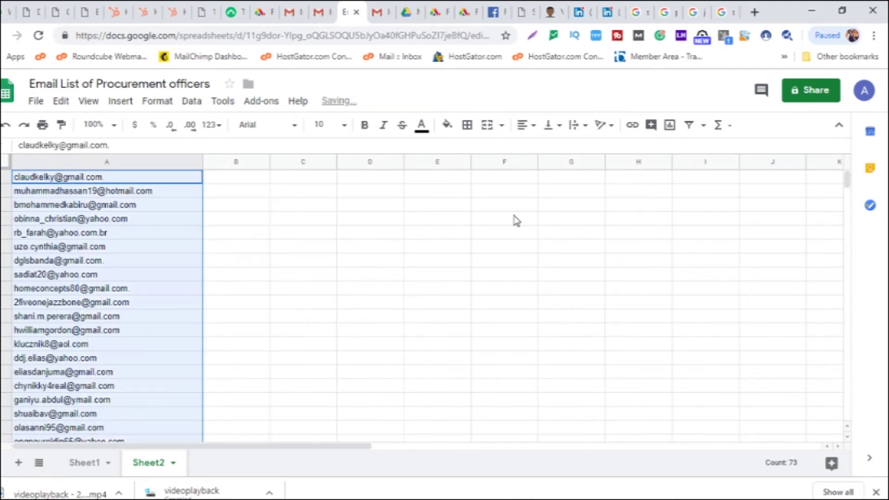
mouse_move(850, 184)
left_mouse_down()
mouse_move(851, 207)
mouse_move(846, 175)
left_mouse_up()
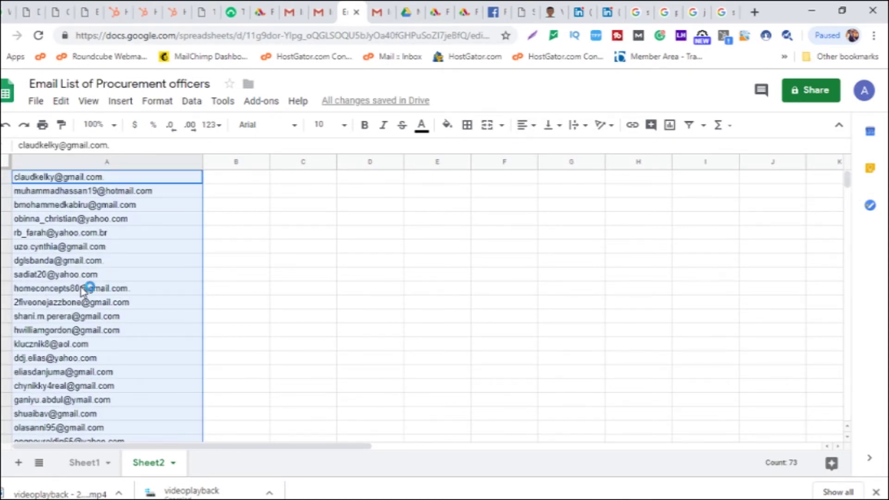
- Copy the address list from the sheet and submit it for verification in Leopathu's Bulk Email Validation form
key("ctrl+c")
left_click(526, 20)
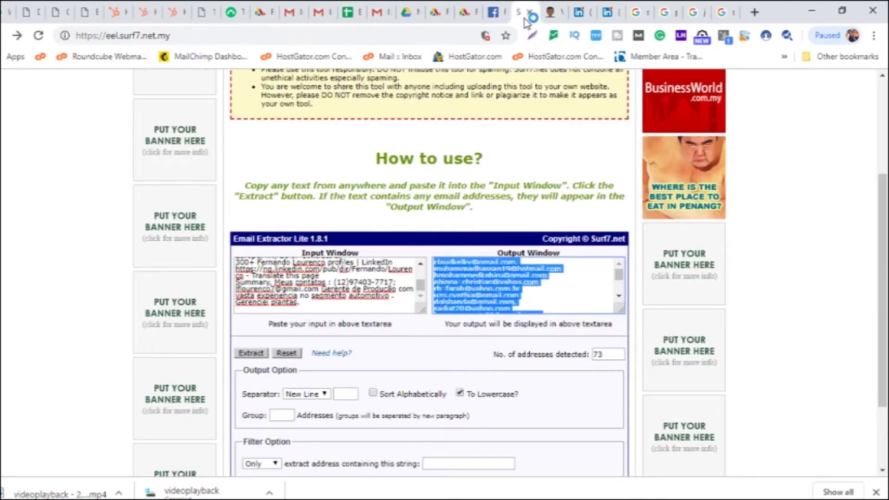
left_click(555, 20)
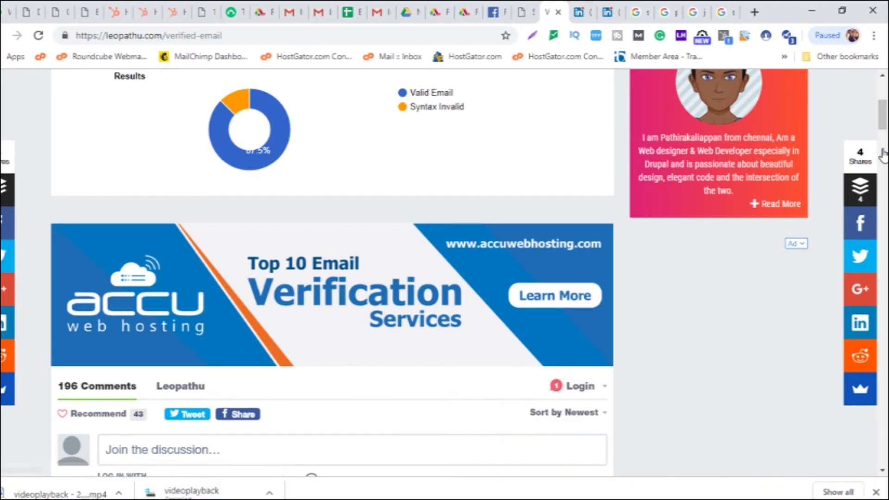
mouse_move(884, 116)
left_mouse_down()
mouse_move(883, 102)
mouse_move(884, 148)
mouse_move(884, 116)
left_mouse_up()
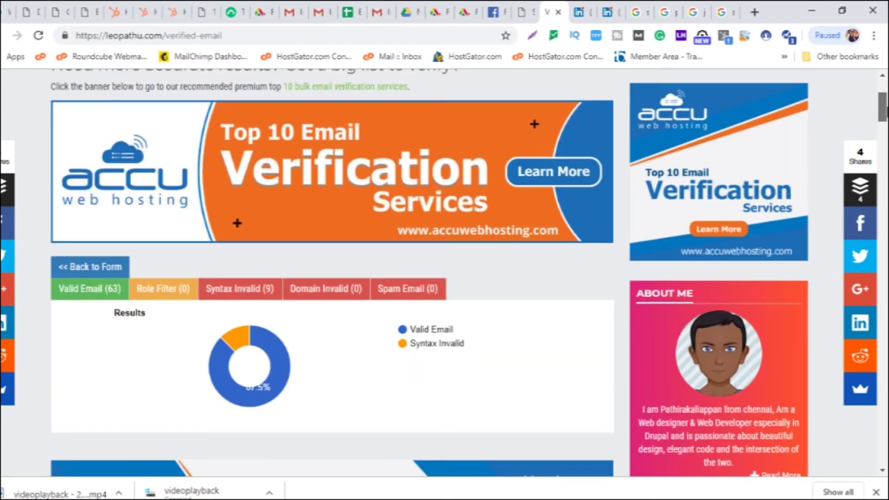
left_click_drag(885, 110, 885, 102)
left_click(104, 369)
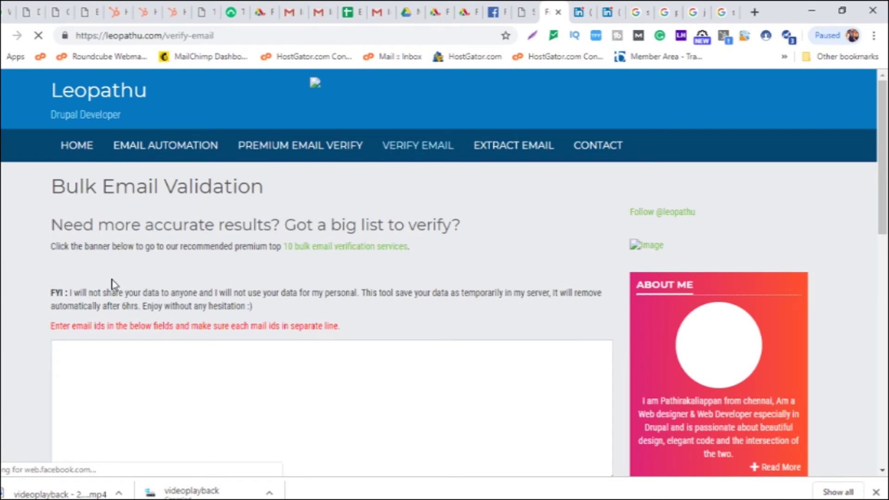
left_click(285, 373)
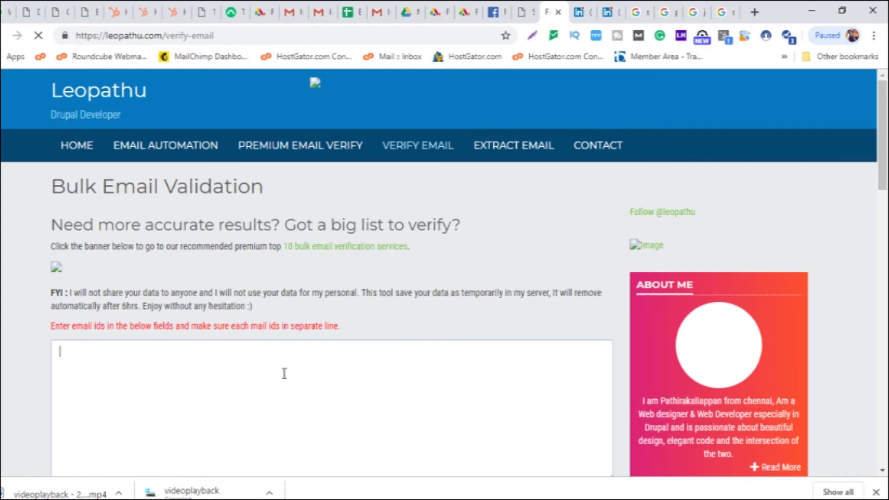
key("ctrl+v")
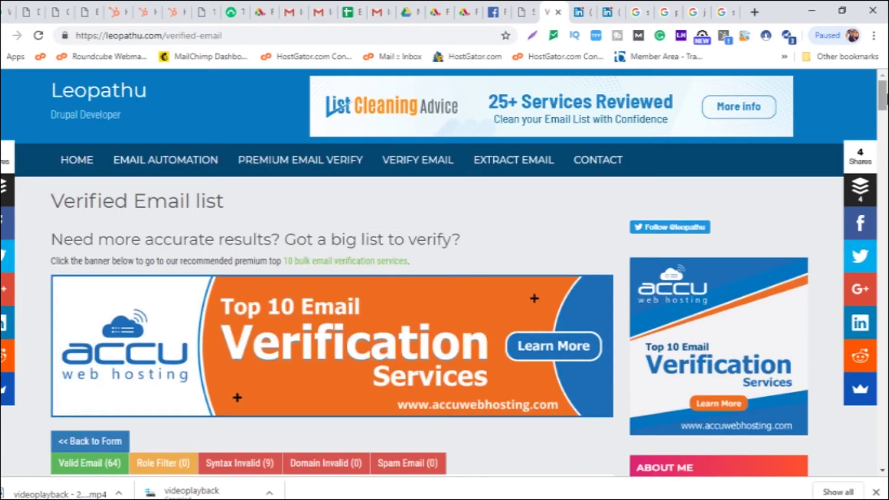
- Check the syntax-invalid category of the verification results and download the valid e-mails as a CSV file
scroll(774, 95, "down", 6)
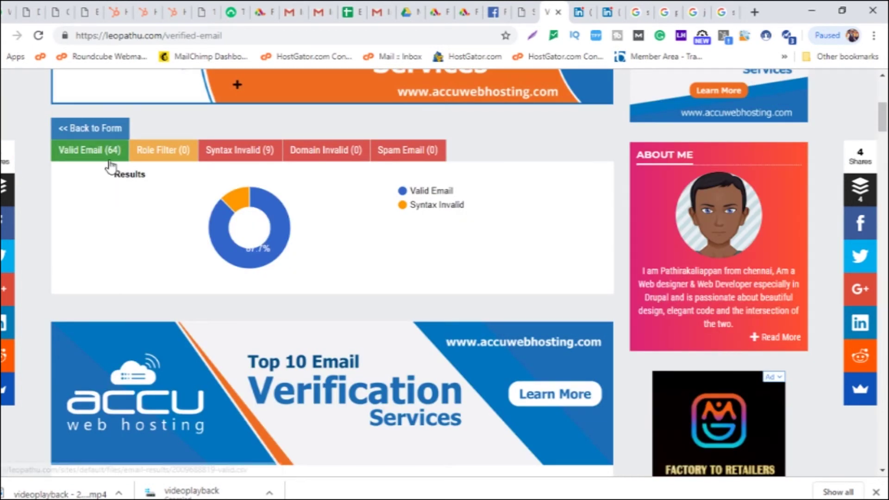
left_click(268, 159)
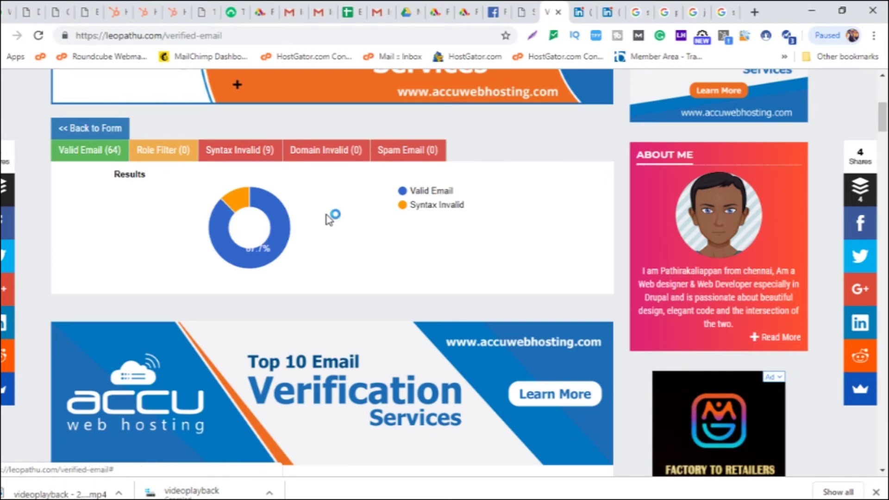
left_click(83, 159)
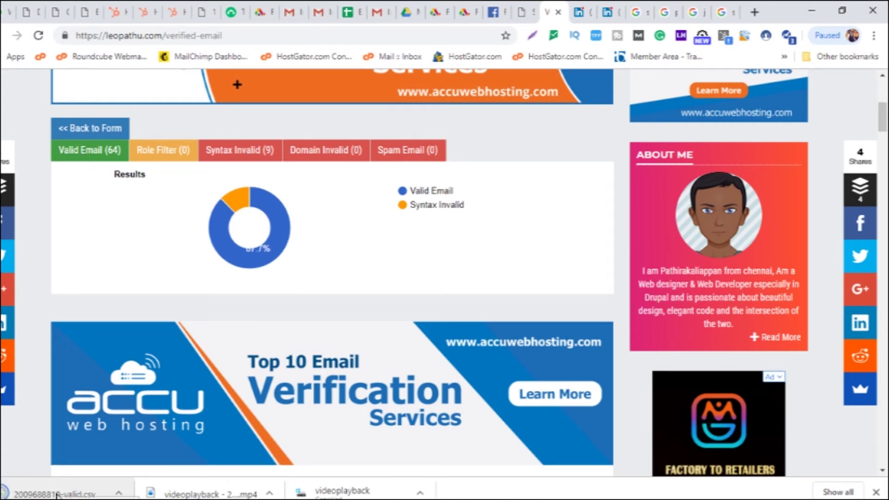
- Return to the address spreadsheet to pick out a single address, and open the contacts list in HubSpot
left_click(353, 11)
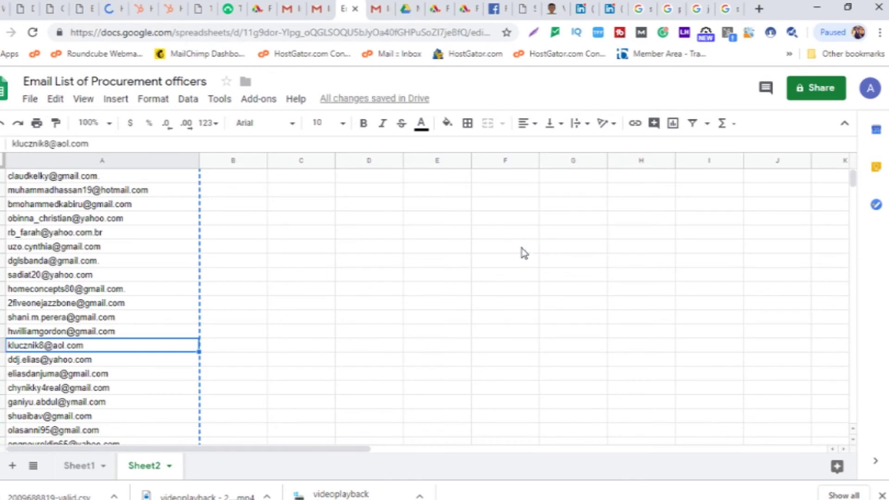
triple_click(8, 347)
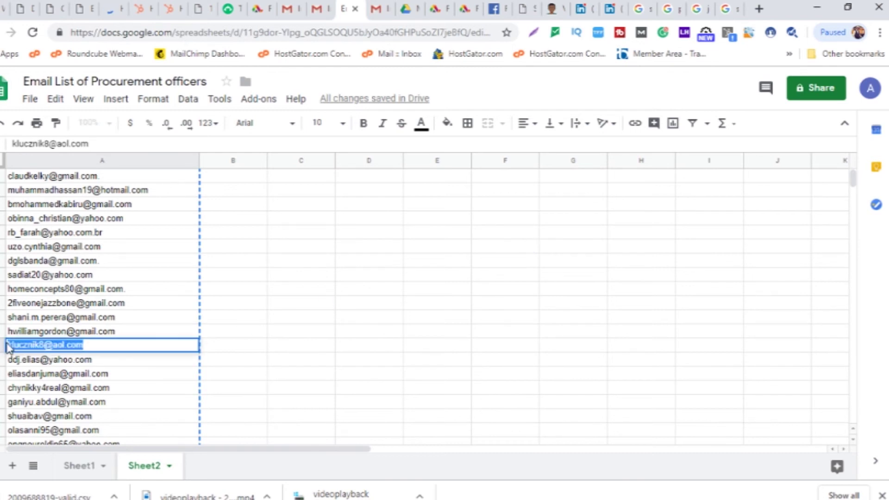
left_click(110, 14)
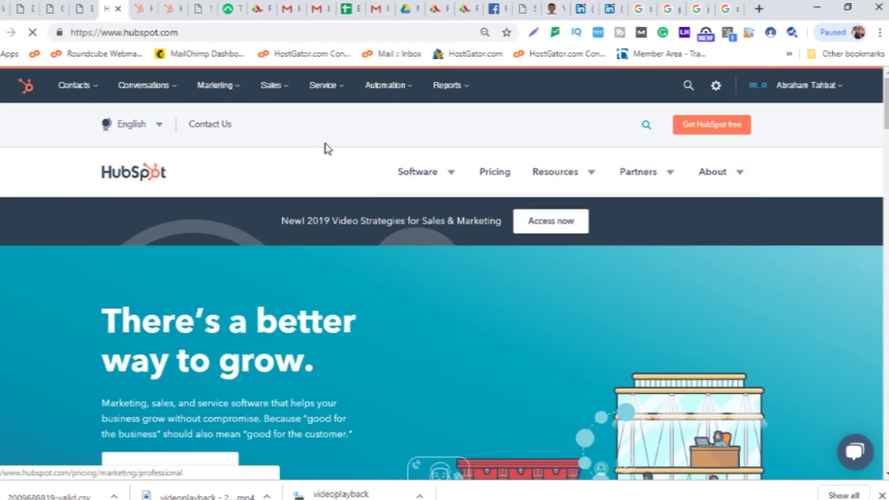
left_click(99, 92)
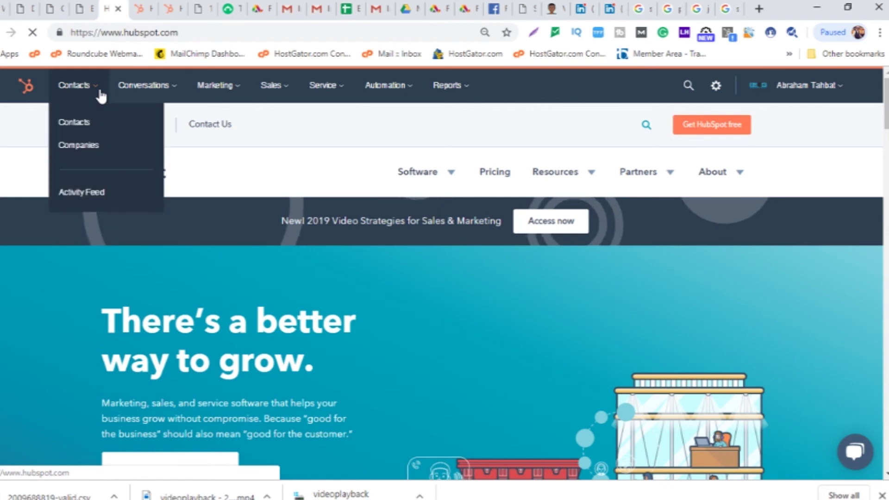
left_click(114, 129)
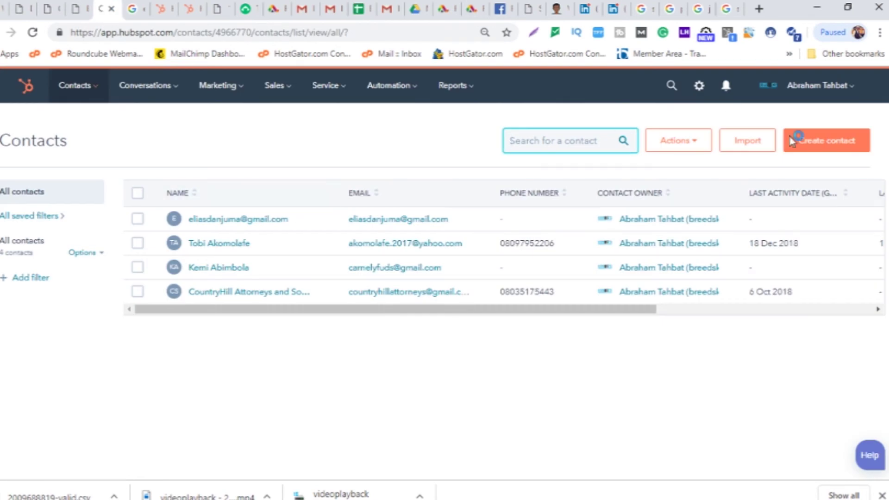
- Create a HubSpot contact using the first address from the list as its e-mail, with the trailing period removed
left_click(802, 148)
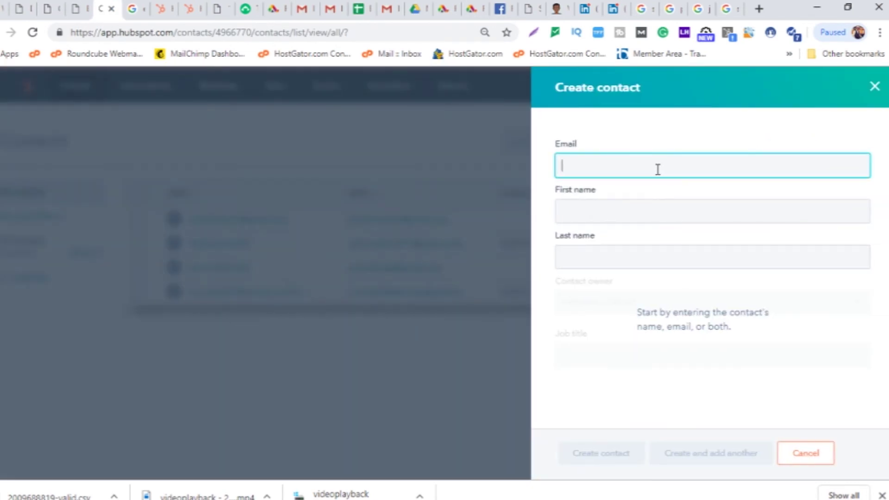
key("ctrl+v")
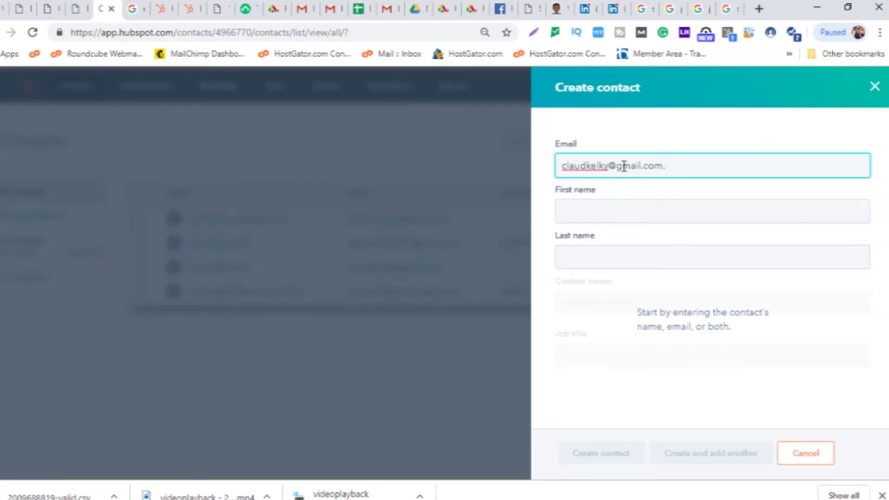
left_click(663, 124)
left_click(677, 165)
key("BackSpace")
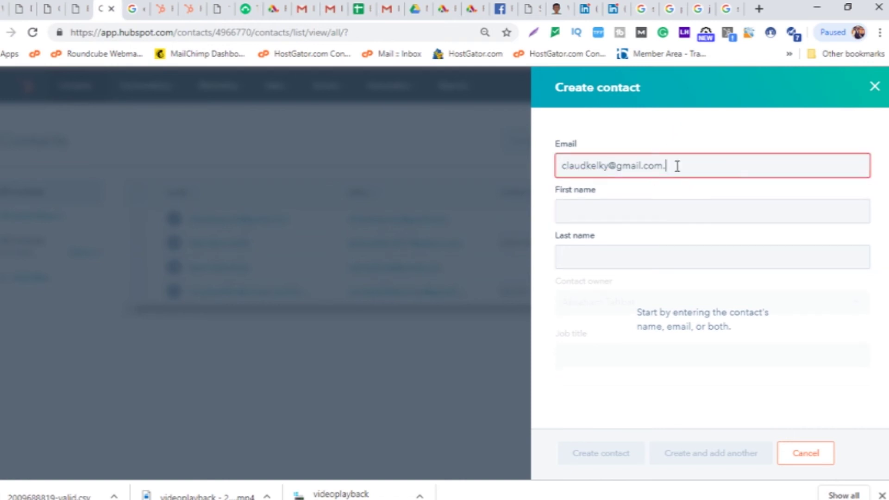
left_click(673, 148)
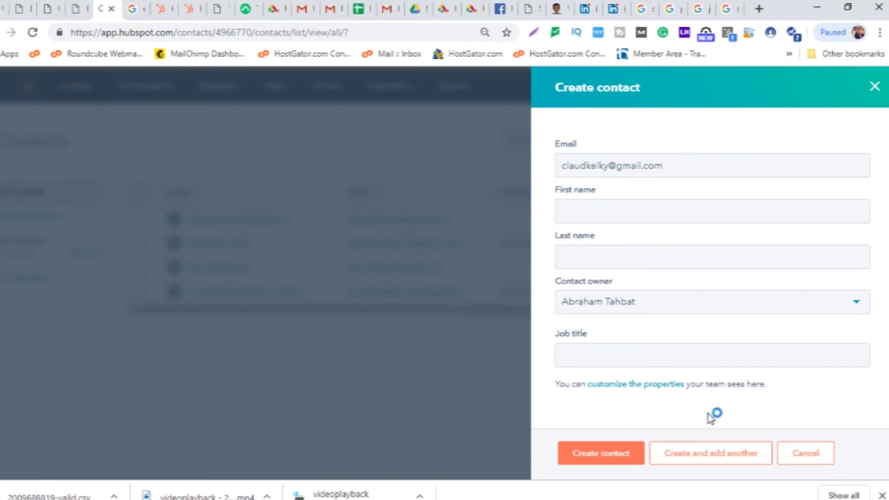
left_click(627, 460)
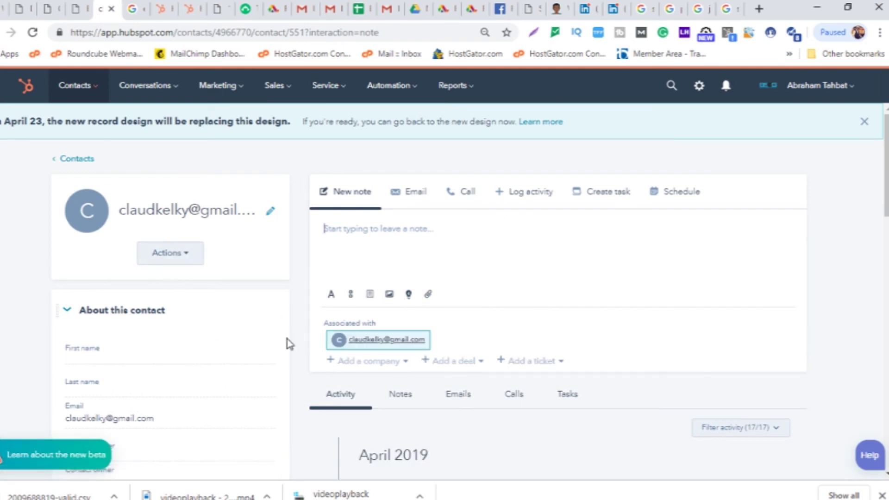
- Review the new contact's record and run a Google search for the contact from its available actions
scroll(289, 343, "down", 8)
scroll(289, 344, "up", 8)
left_click(192, 262)
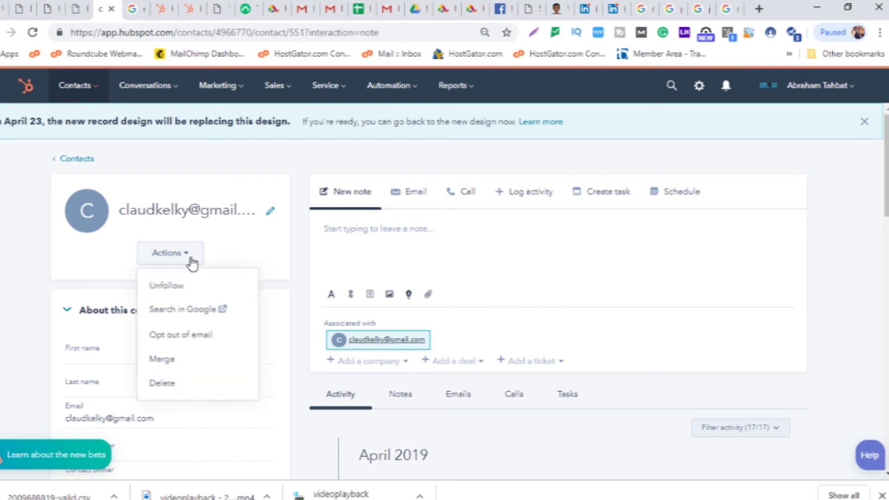
left_click(174, 315)
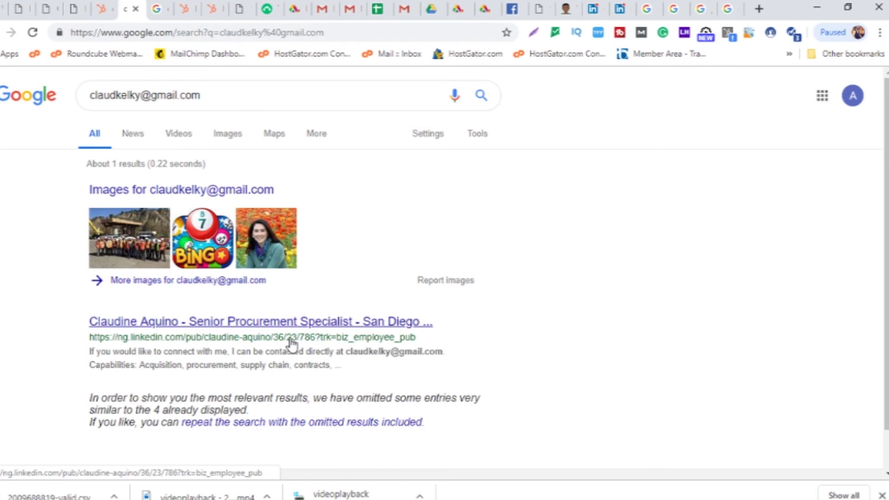
- From the Google results for the contact's e-mail, open the matching LinkedIn profile and examine the job title, employer and summary
key("ctrl+Page_Up")
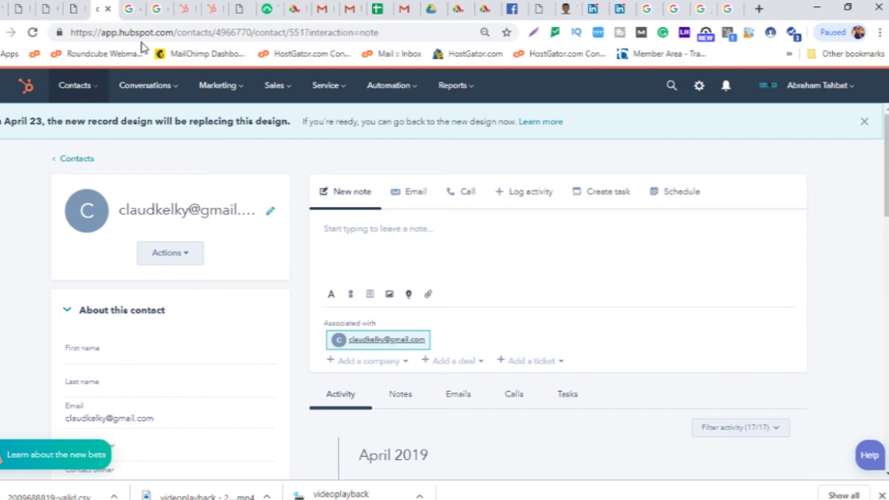
left_click(131, 18)
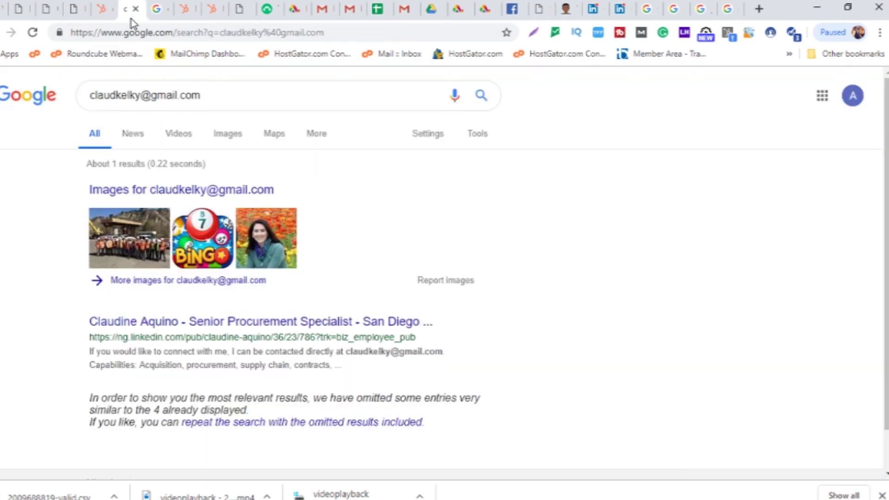
left_click(225, 321)
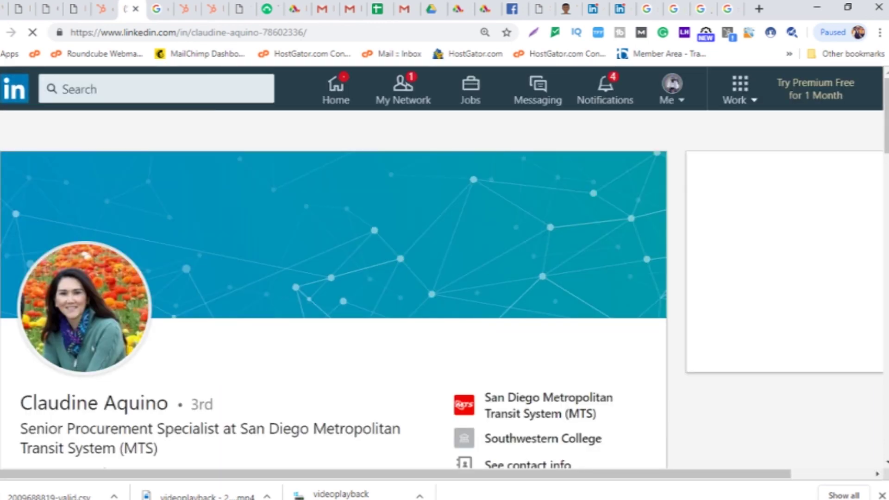
scroll(445, 287, "down", 3)
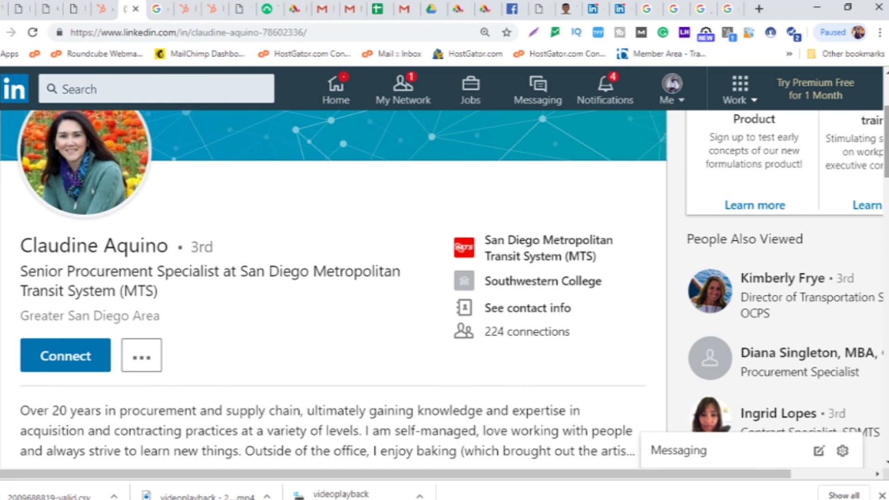
scroll(334, 287, "down", 3)
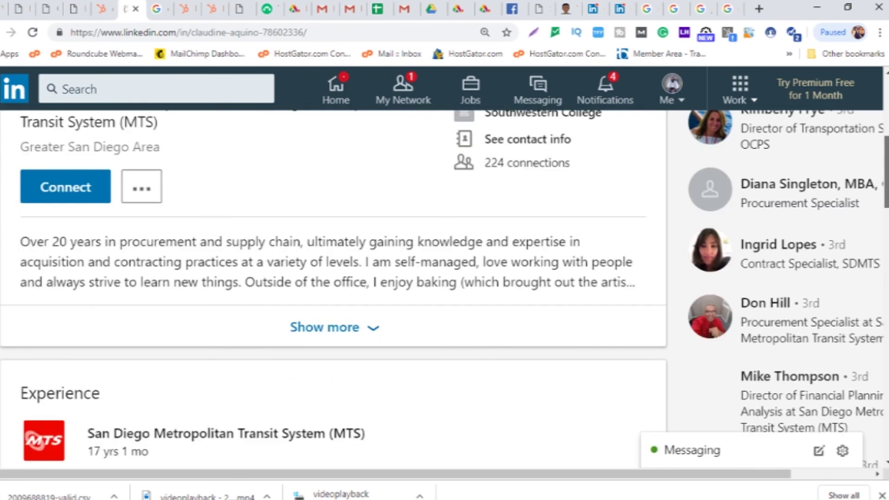
scroll(334, 287, "up", 7)
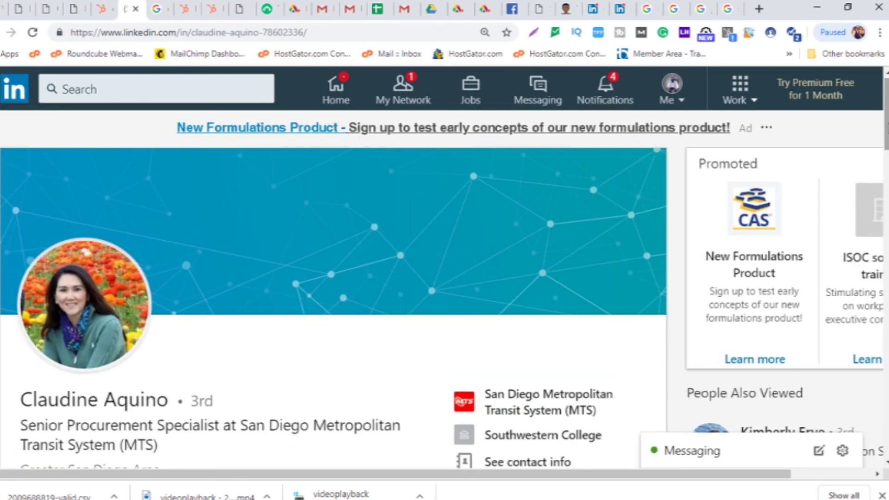
- Return to the contact's HubSpot record, open its name and job title for editing, and look over the record
left_click(100, 15)
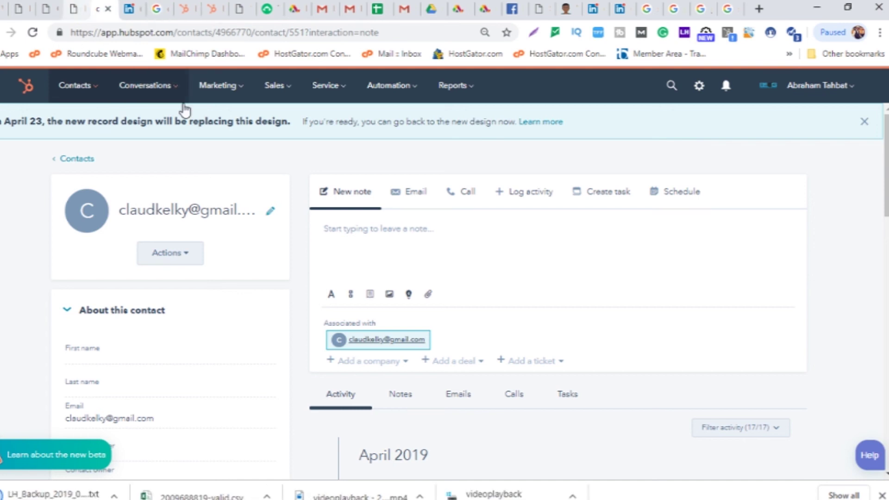
left_click(272, 213)
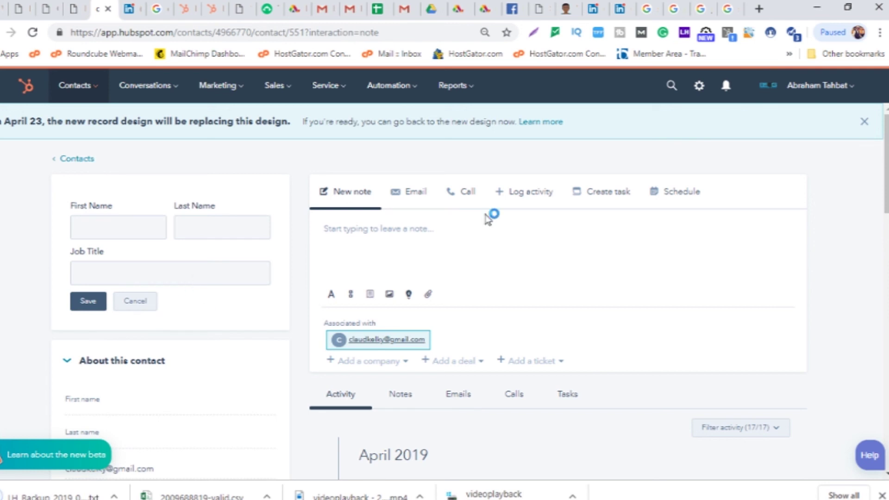
scroll(886, 141, "down", 2)
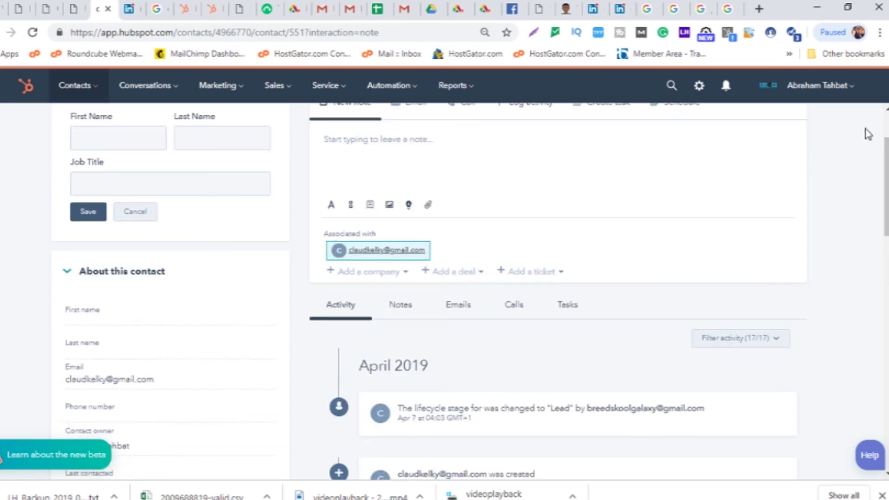
scroll(885, 141, "up", 2)
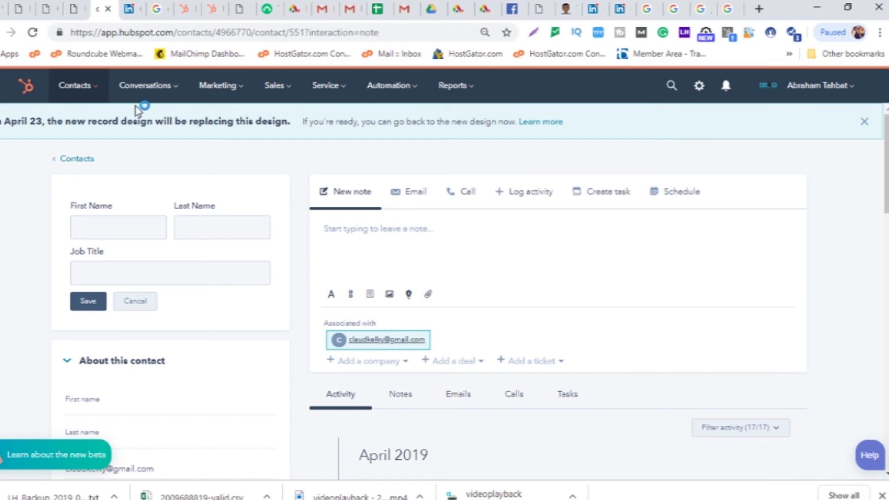
- In the HubSpot contacts list, permanently delete the first two contacts, which have only e-mail addresses, confirming the number as 2
left_click(102, 87)
left_click(113, 130)
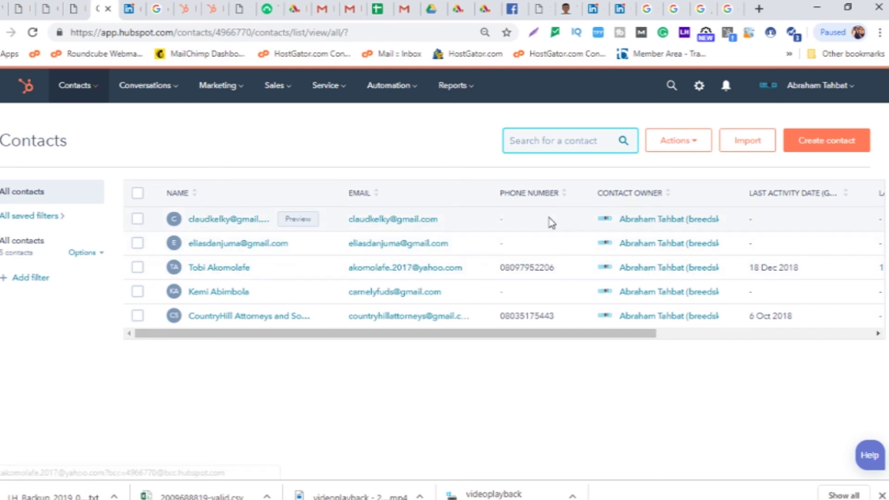
left_click(139, 220)
left_click(141, 247)
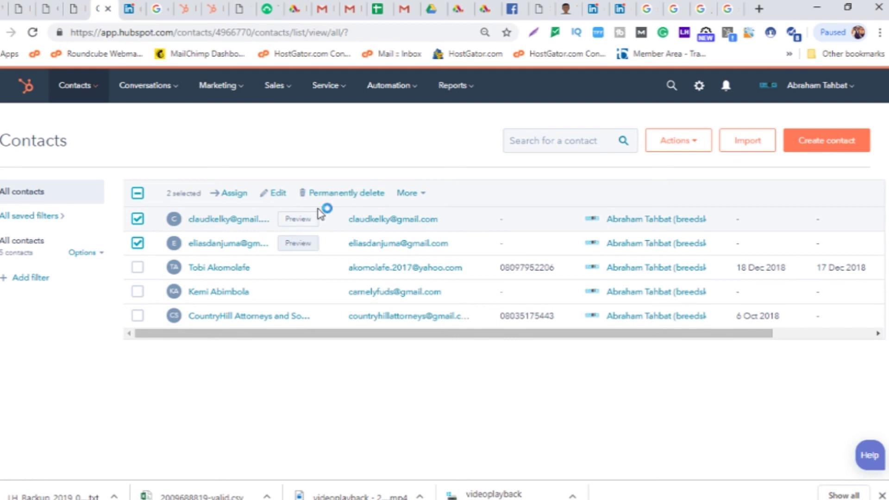
left_click(331, 198)
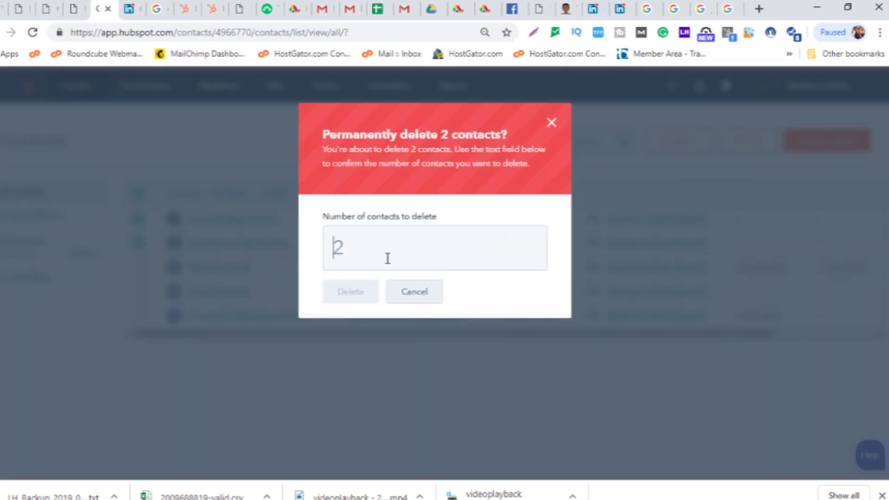
type("2")
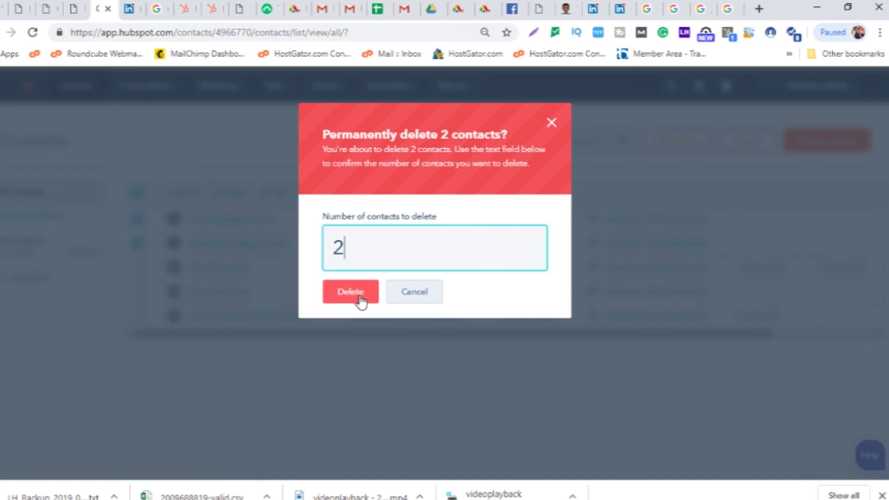
left_click(363, 302)
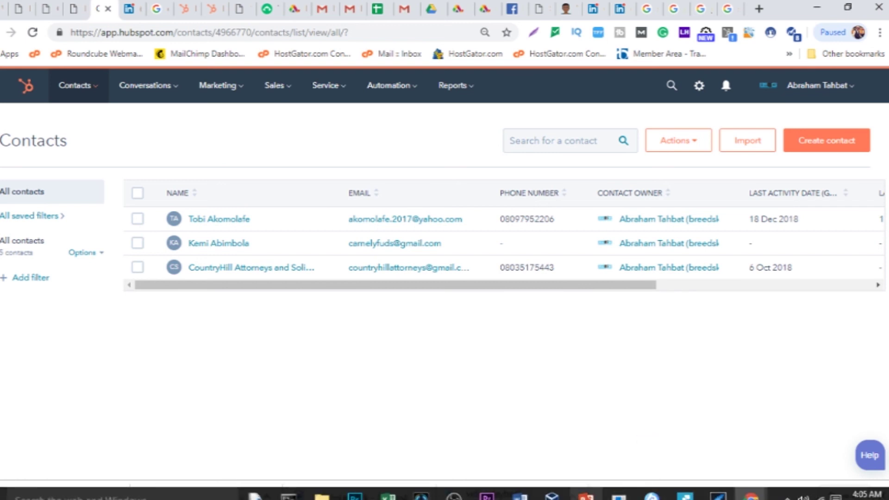
mouse_move(454, 497)
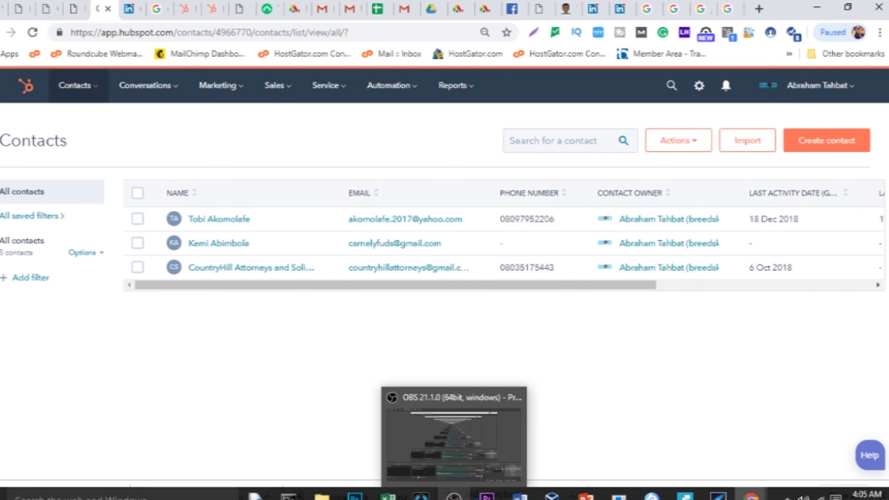
mouse_move(586, 497)
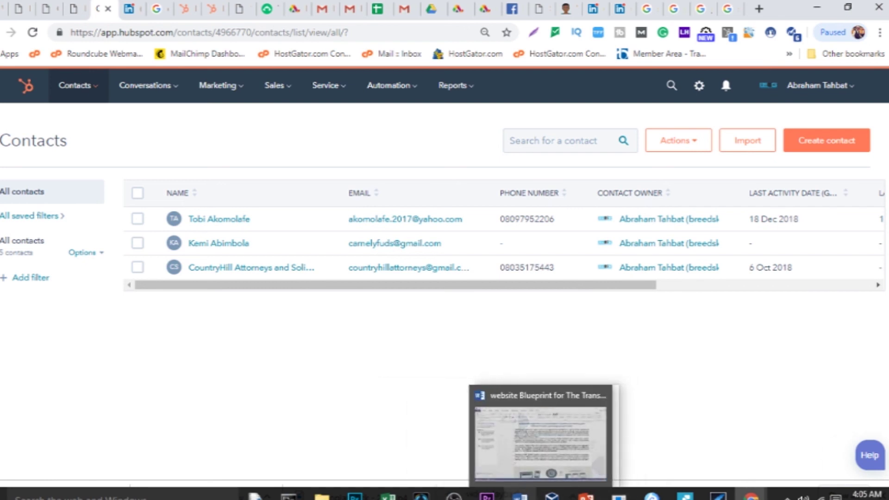
mouse_move(534, 484)
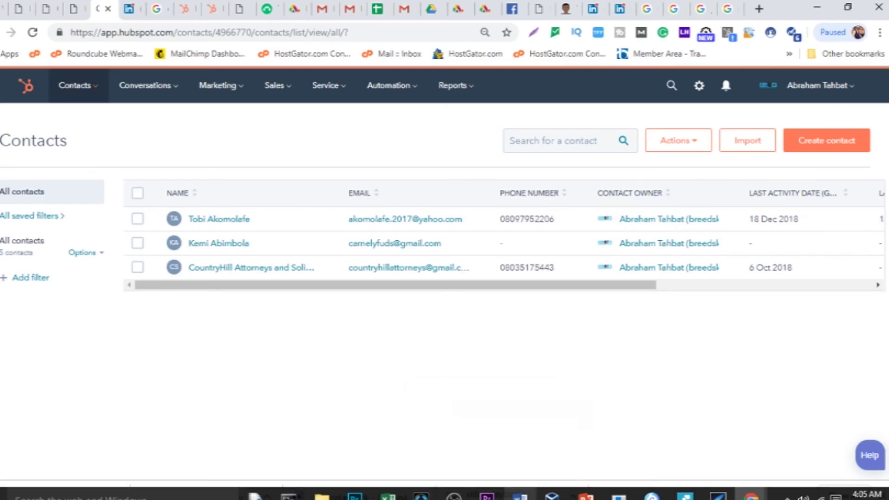
left_click(453, 444)
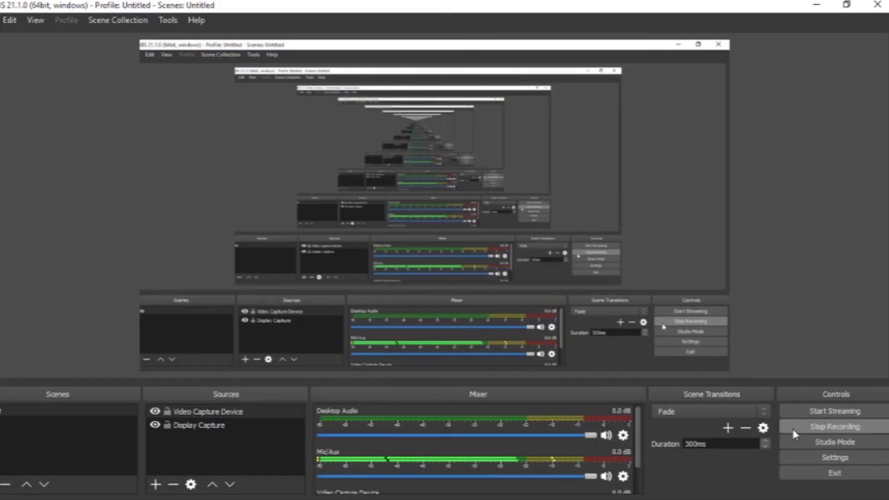